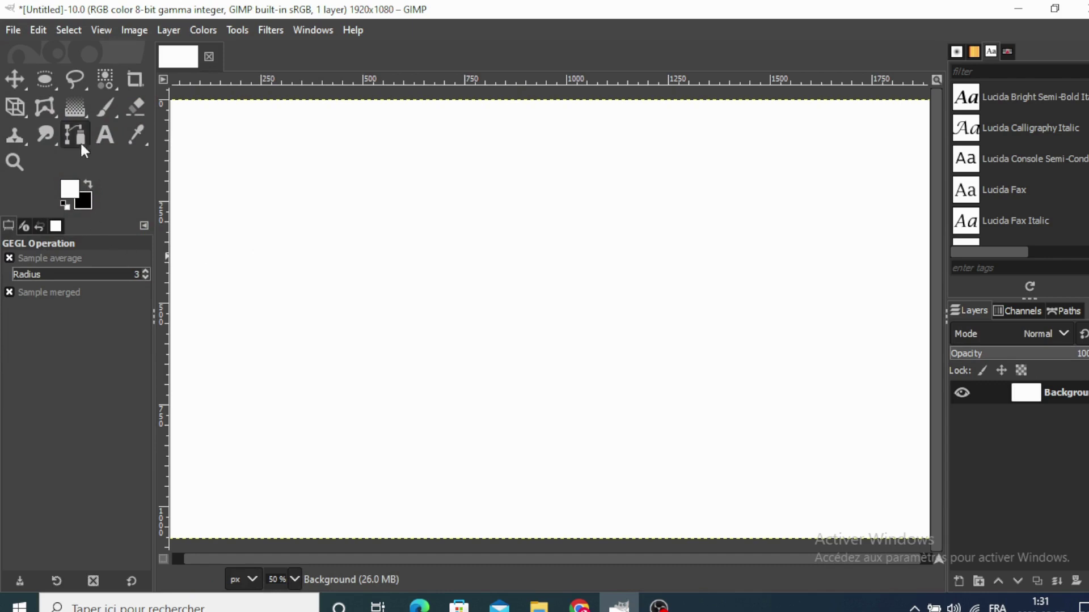
# - With the Paths tool, draw a zigzag outline from the canvas bottom up toward the top edge
pyautogui.click(76, 136)
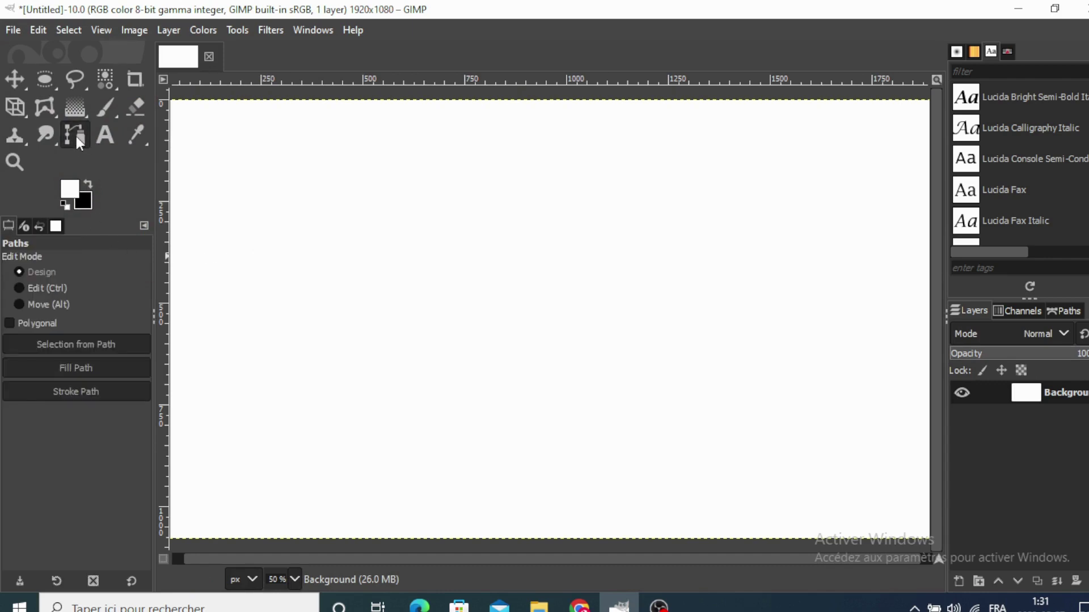
pyautogui.click(173, 544)
pyautogui.click(349, 549)
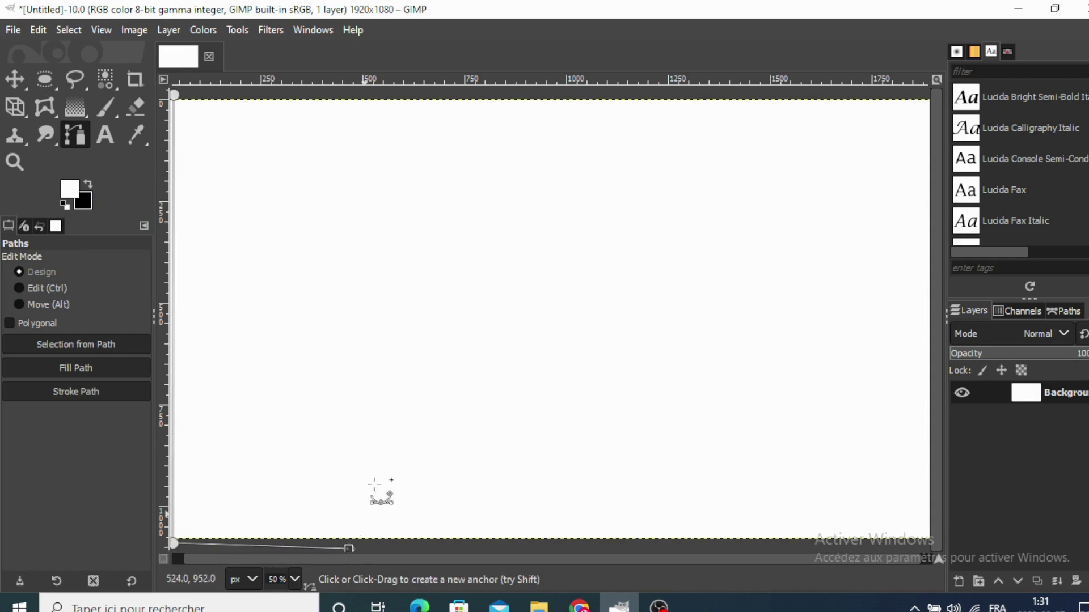
pyautogui.click(375, 460)
pyautogui.click(314, 428)
pyautogui.click(351, 370)
pyautogui.click(324, 308)
pyautogui.click(385, 217)
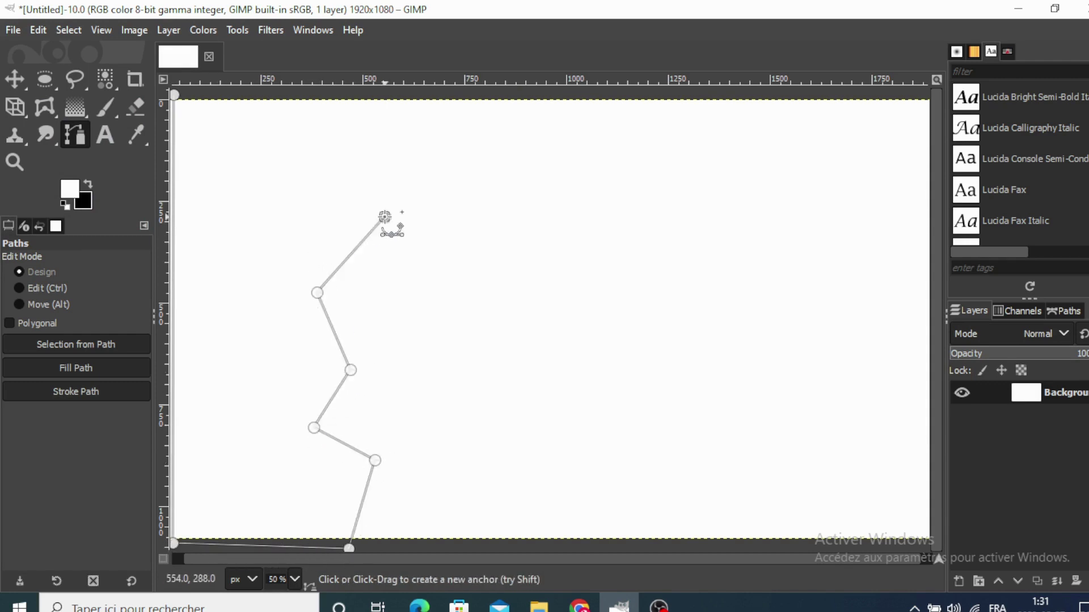
pyautogui.click(330, 187)
pyautogui.click(264, 121)
pyautogui.click(334, 118)
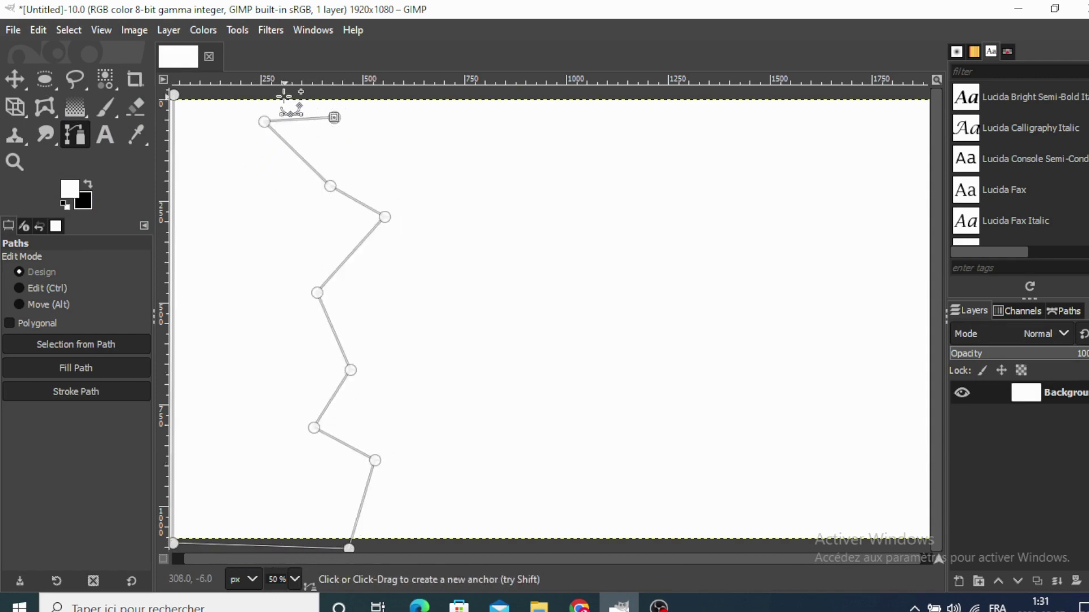
# - Close the outline along the top edge, down the left edge, into the bottom-left corner
pyautogui.click(239, 95)
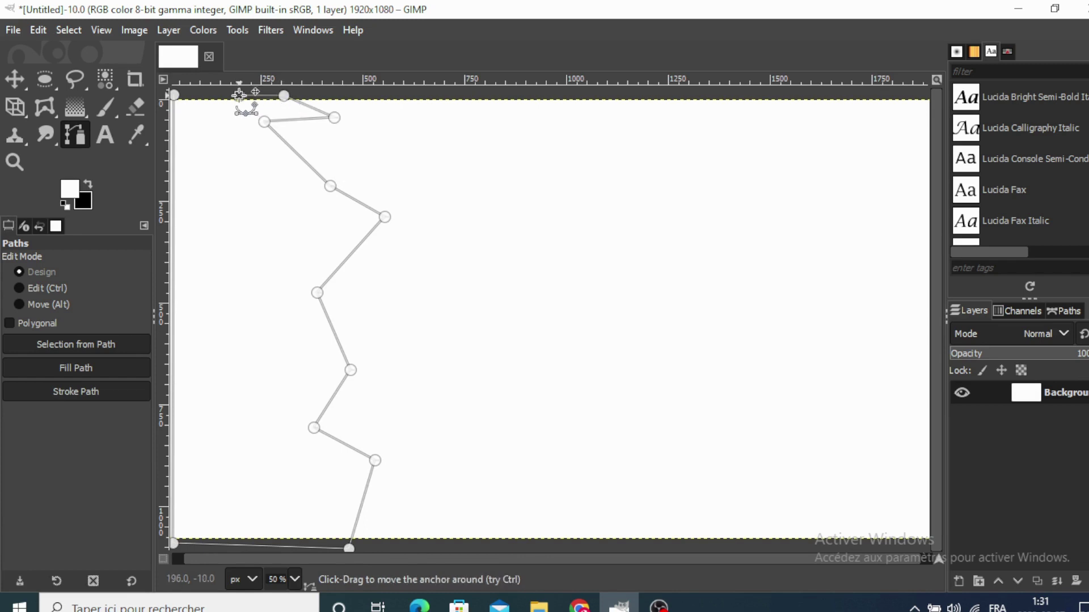
pyautogui.moveTo(239, 94); pyautogui.dragTo(184, 95)
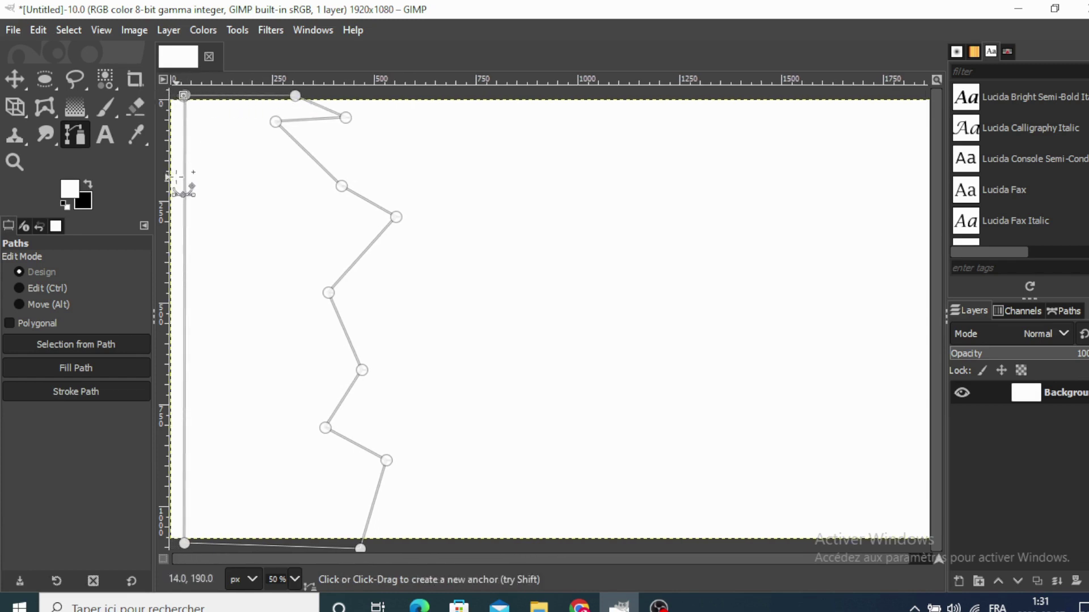
pyautogui.moveTo(186, 189); pyautogui.dragTo(163, 177)
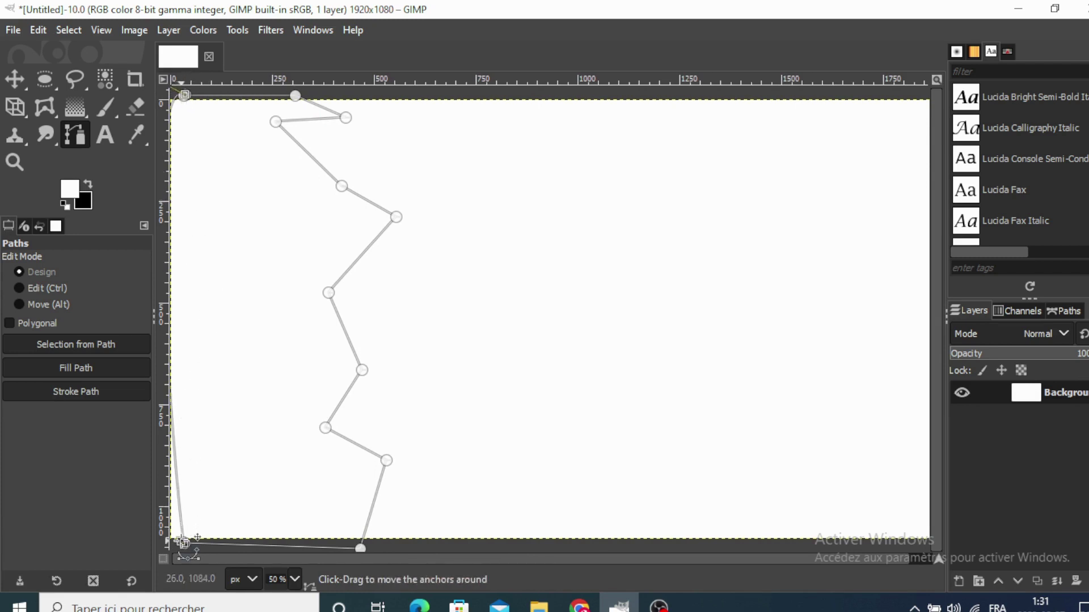
pyautogui.moveTo(182, 543); pyautogui.dragTo(167, 544)
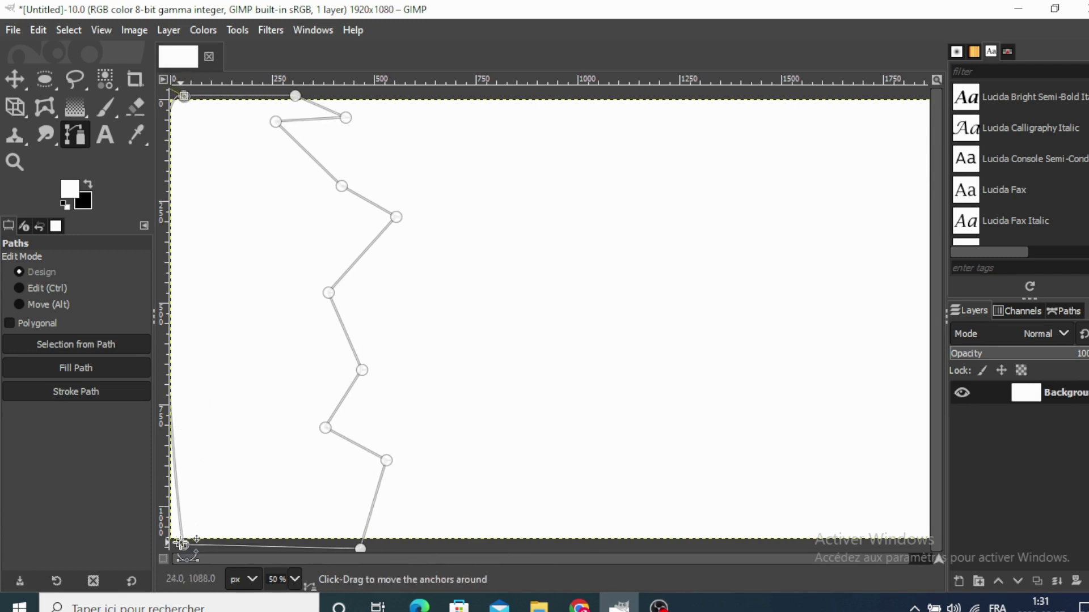
# - Convert the path to a selection and fill it with foreground colour b041ab
pyautogui.click(49, 342)
pyautogui.click(70, 192)
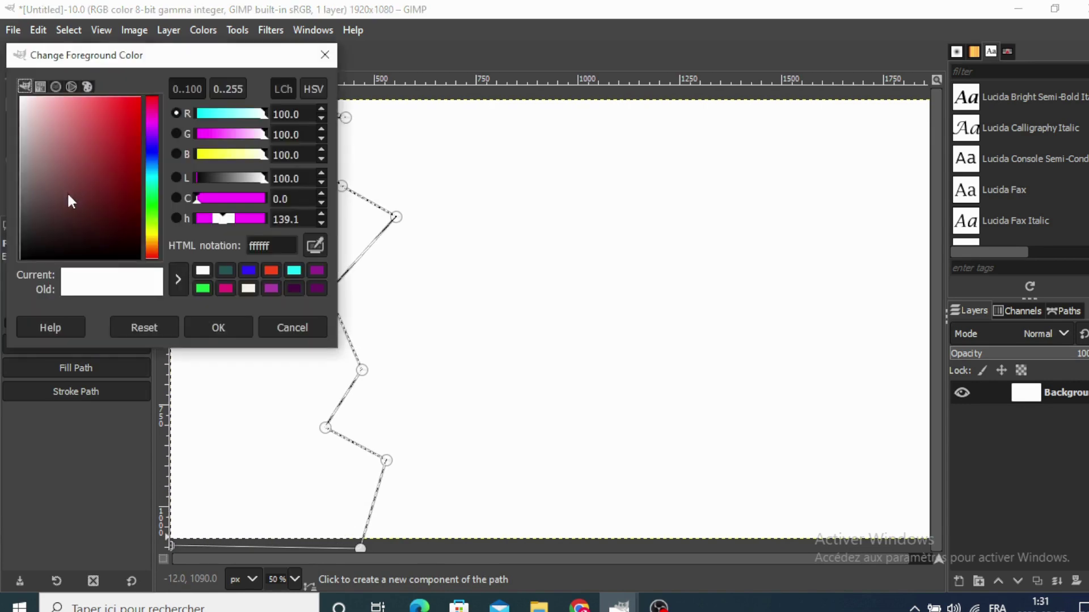
pyautogui.click(272, 287)
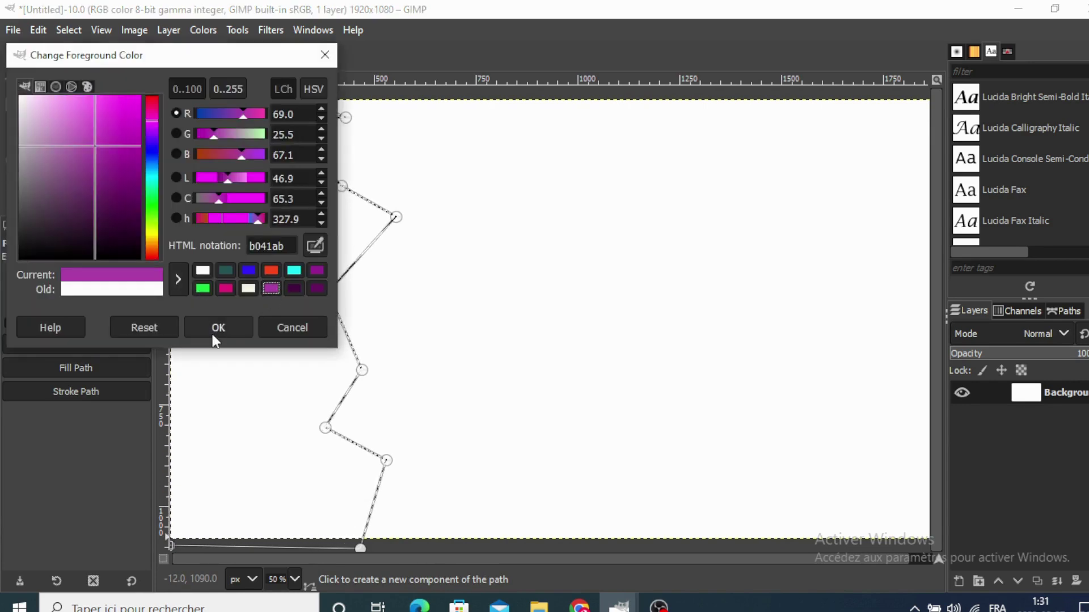
pyautogui.click(209, 328)
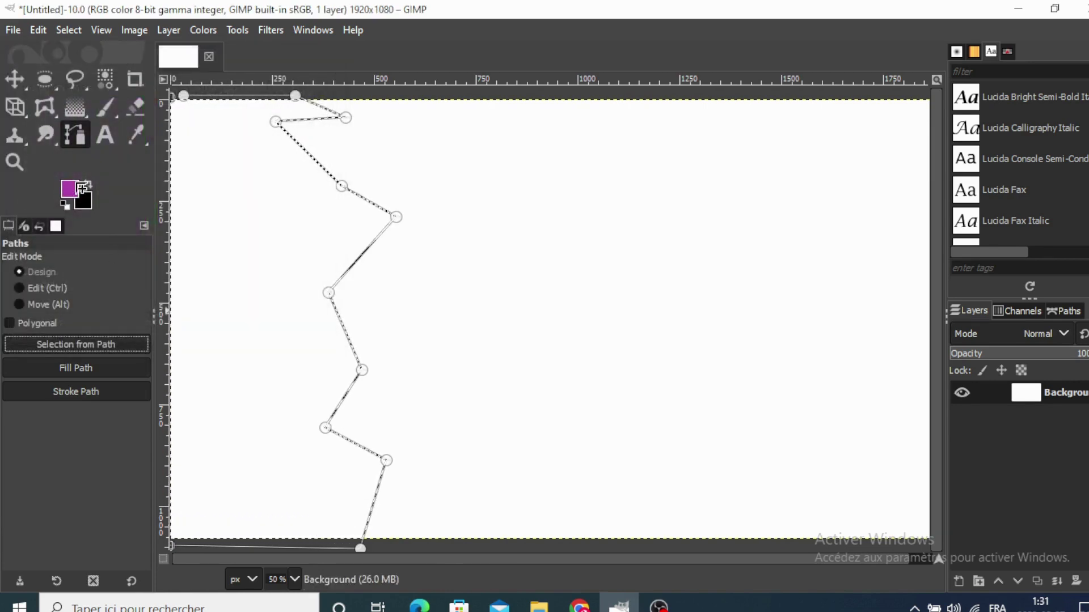
pyautogui.hotkey('ctrl', ',')
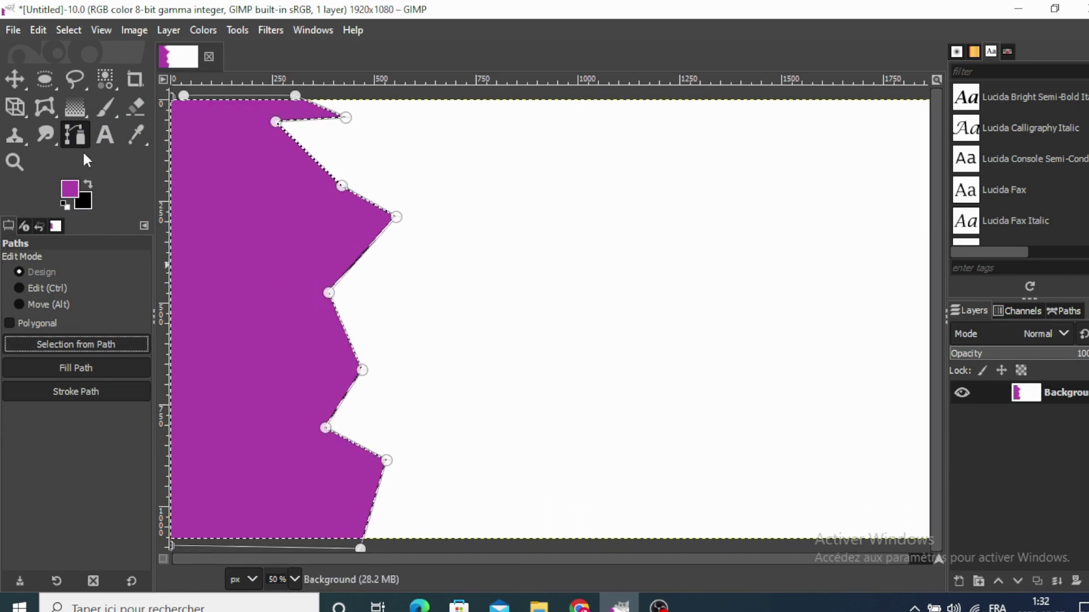
# - Clear the selection and hide the path outline
pyautogui.click(69, 30)
pyautogui.click(78, 67)
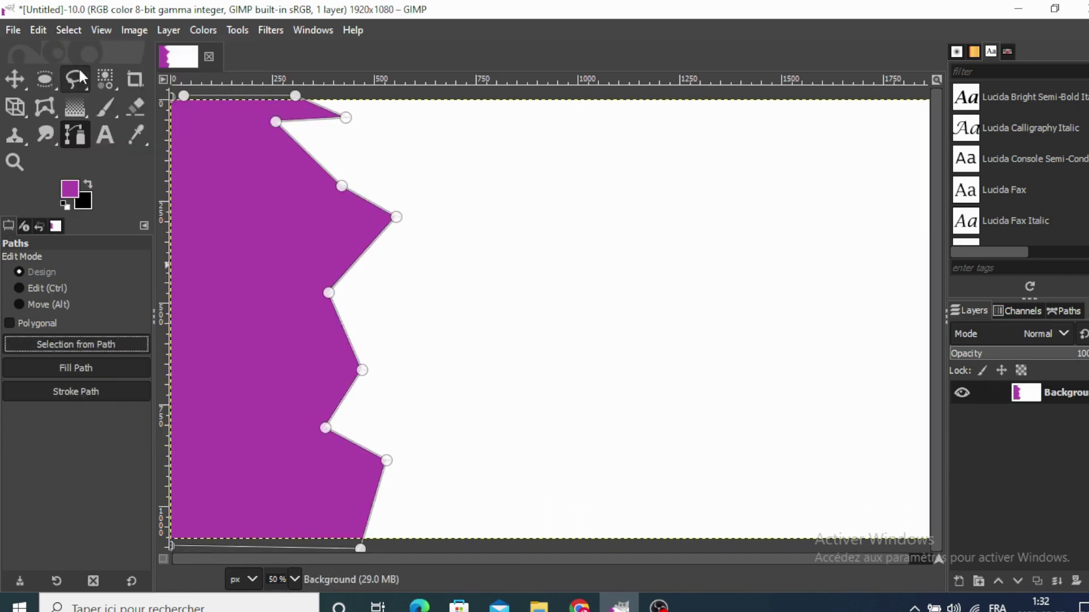
pyautogui.click(10, 83)
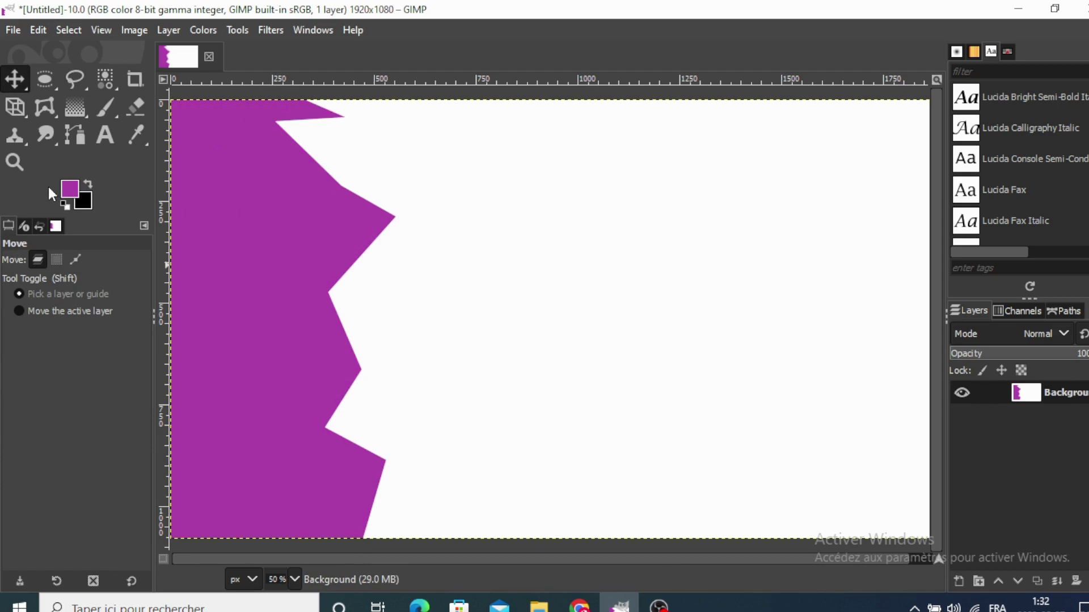
pyautogui.click(74, 130)
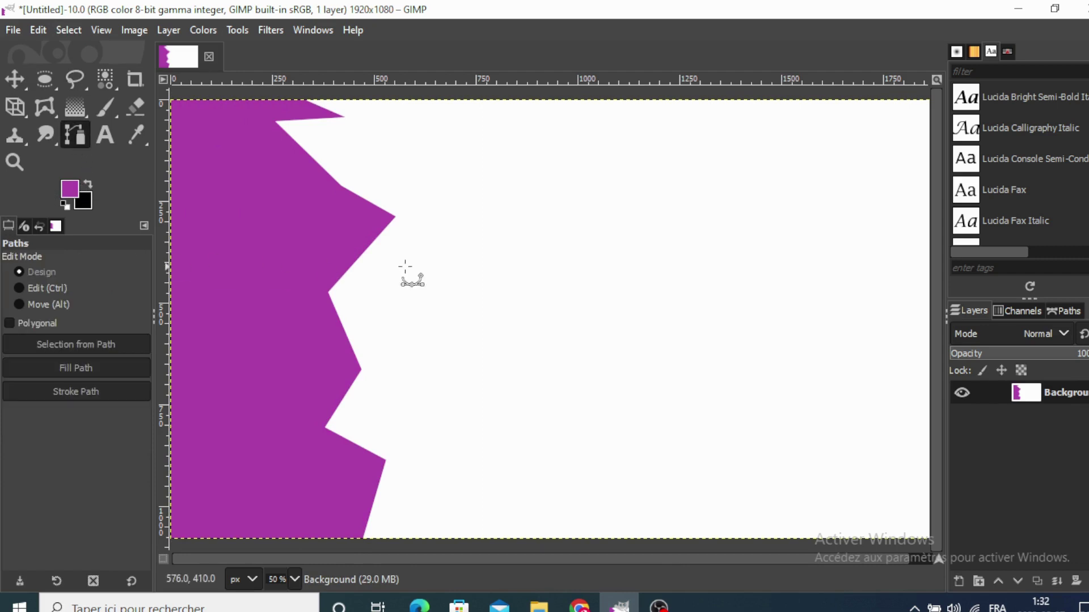
# - Draw a second zigzag outline from the top edge down to the canvas bottom
pyautogui.click(357, 98)
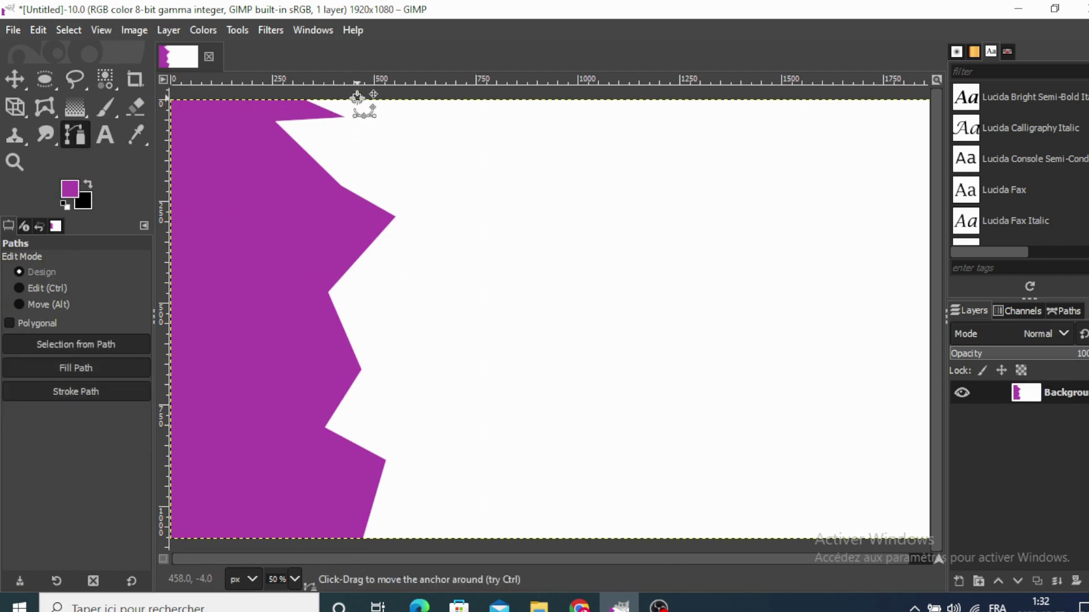
pyautogui.click(280, 116)
pyautogui.click(299, 168)
pyautogui.click(347, 205)
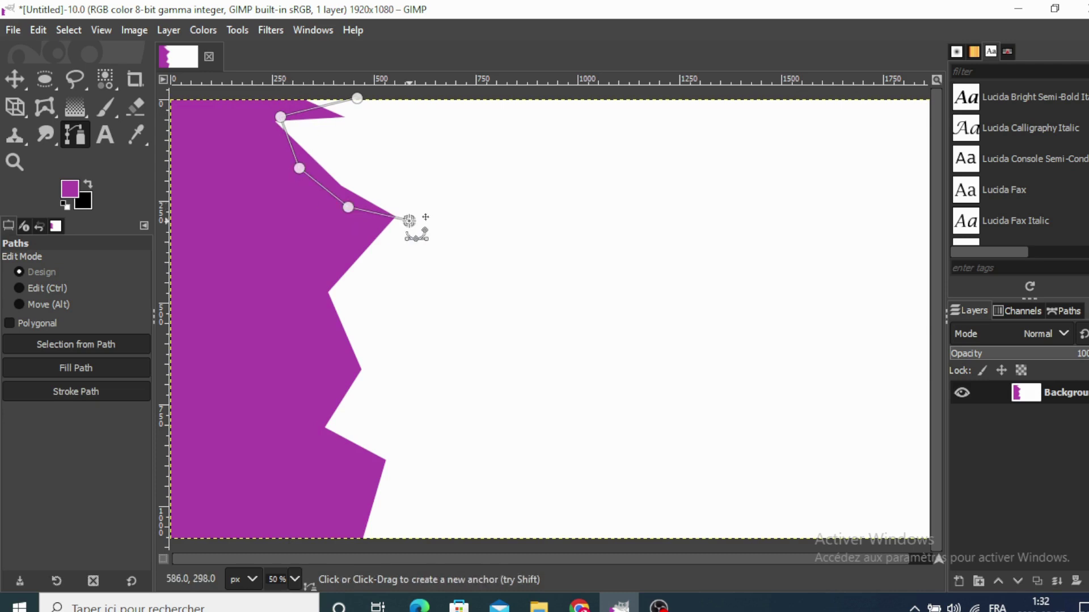
pyautogui.click(378, 227)
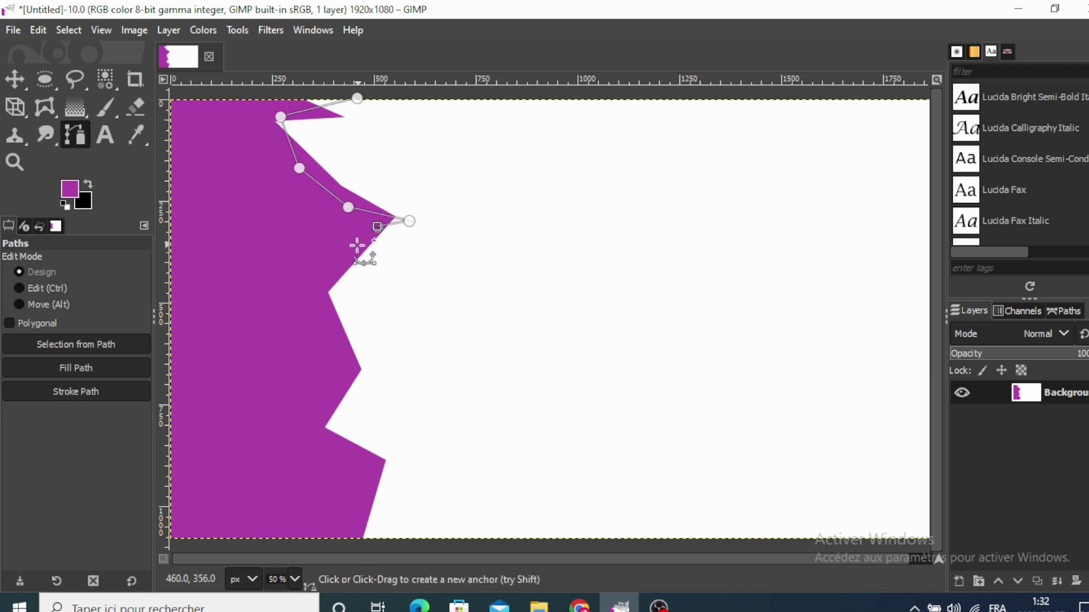
pyautogui.click(349, 255)
pyautogui.click(332, 305)
pyautogui.click(387, 358)
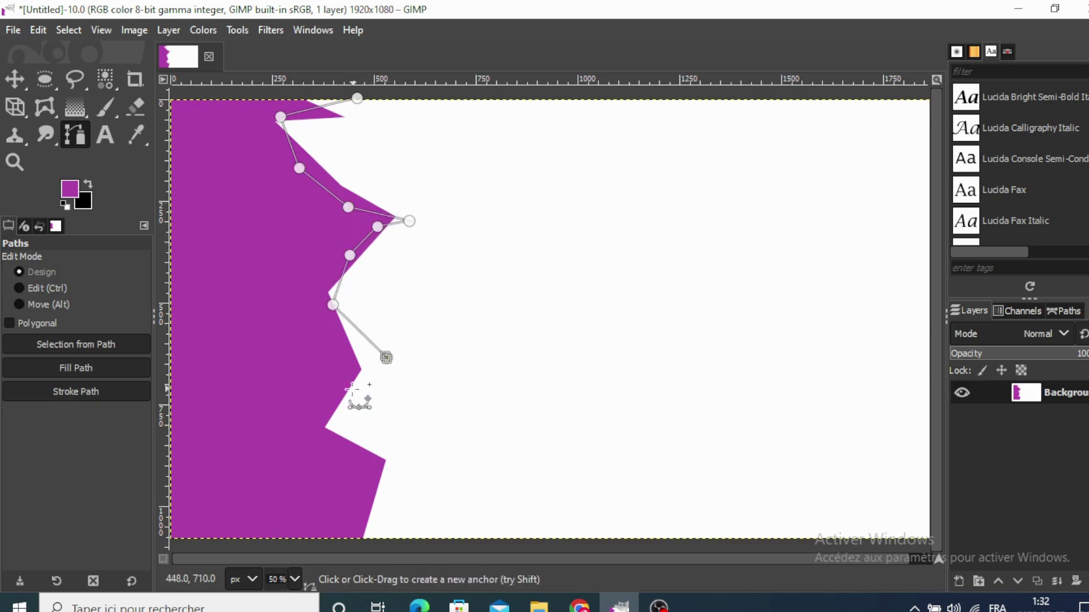
pyautogui.click(326, 401)
pyautogui.click(381, 506)
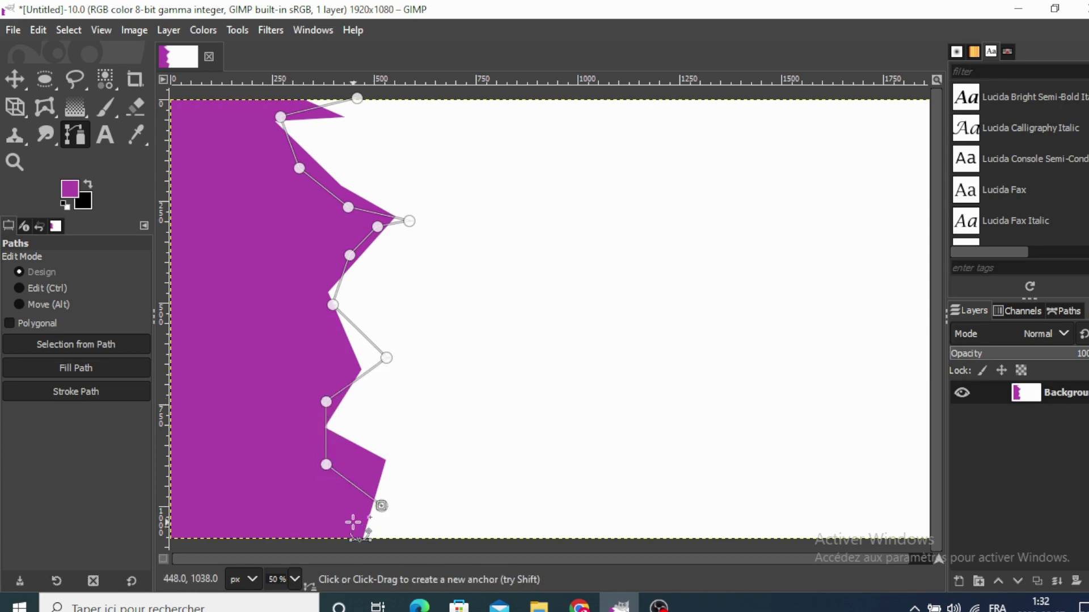
pyautogui.click(353, 522)
# - Extend the outline back up the right side and close it at its starting point
pyautogui.click(383, 537)
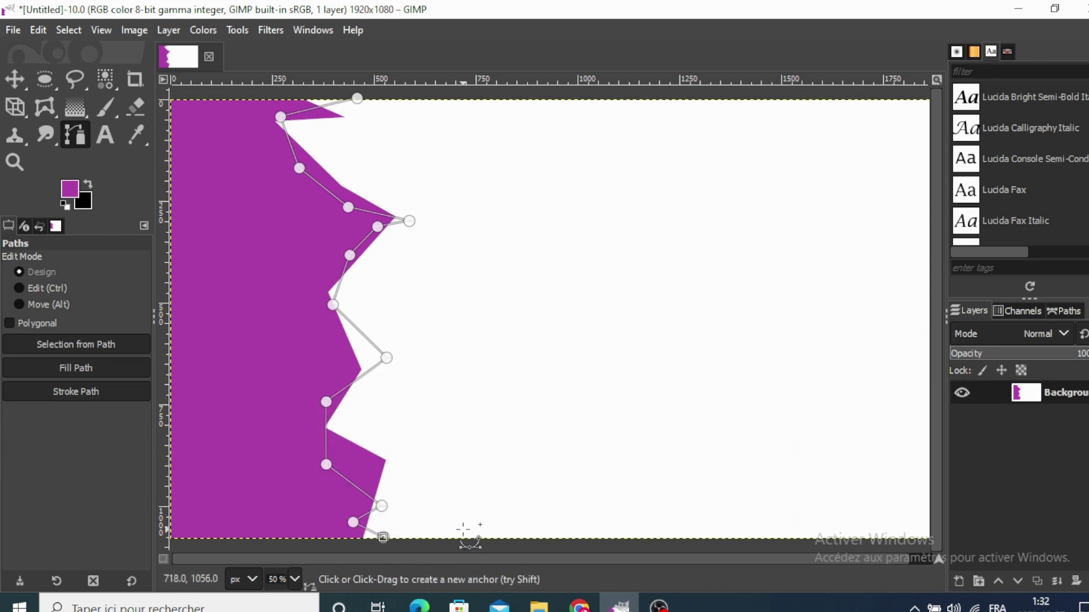
pyautogui.click(463, 530)
pyautogui.click(505, 434)
pyautogui.click(489, 311)
pyautogui.click(601, 264)
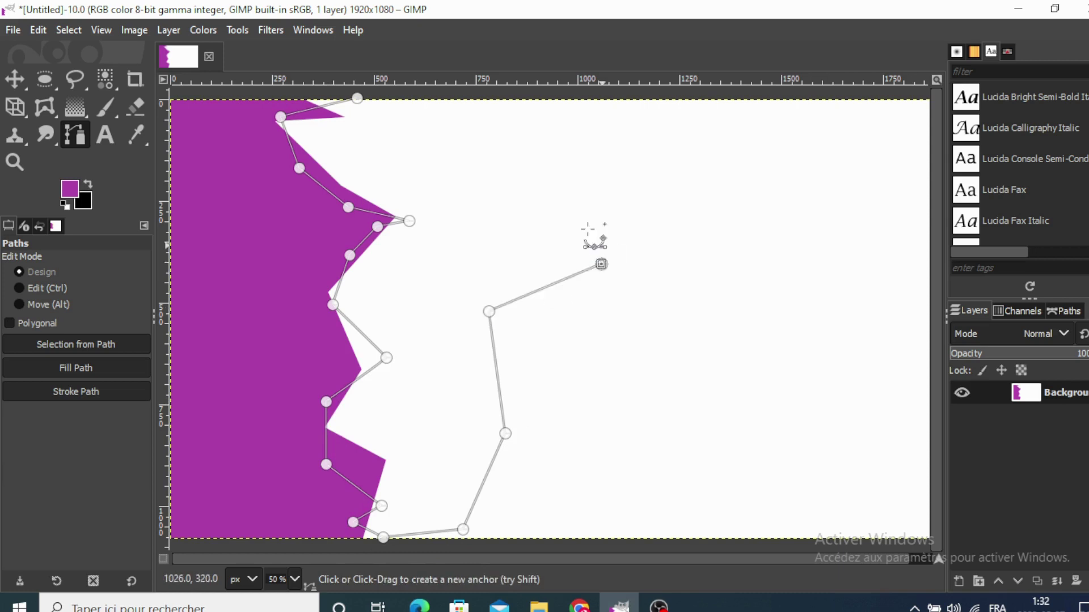
pyautogui.click(560, 203)
pyautogui.click(529, 151)
pyautogui.click(451, 159)
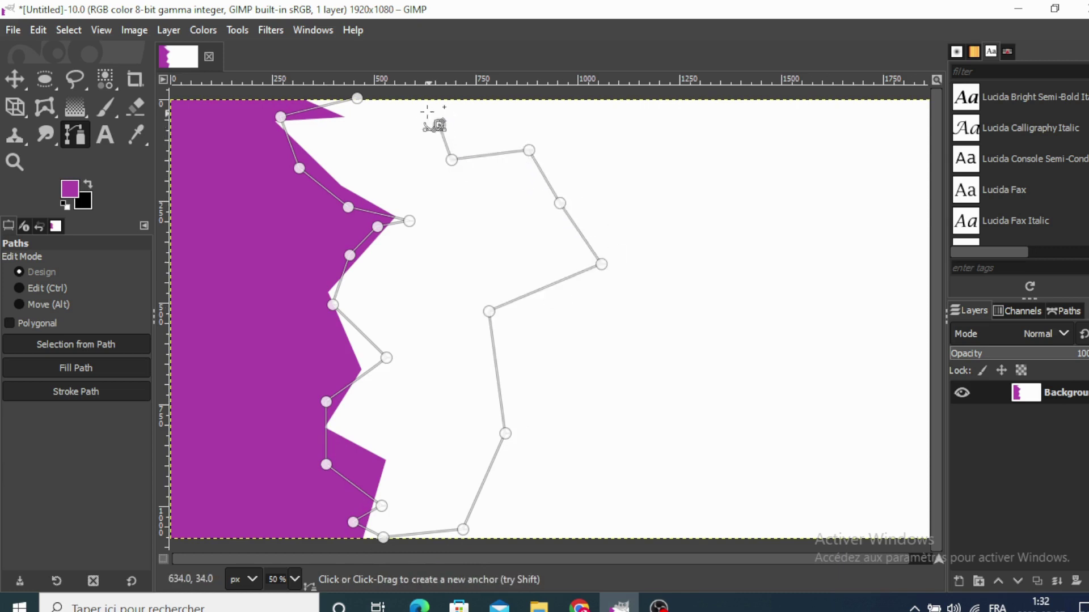
pyautogui.click(359, 98)
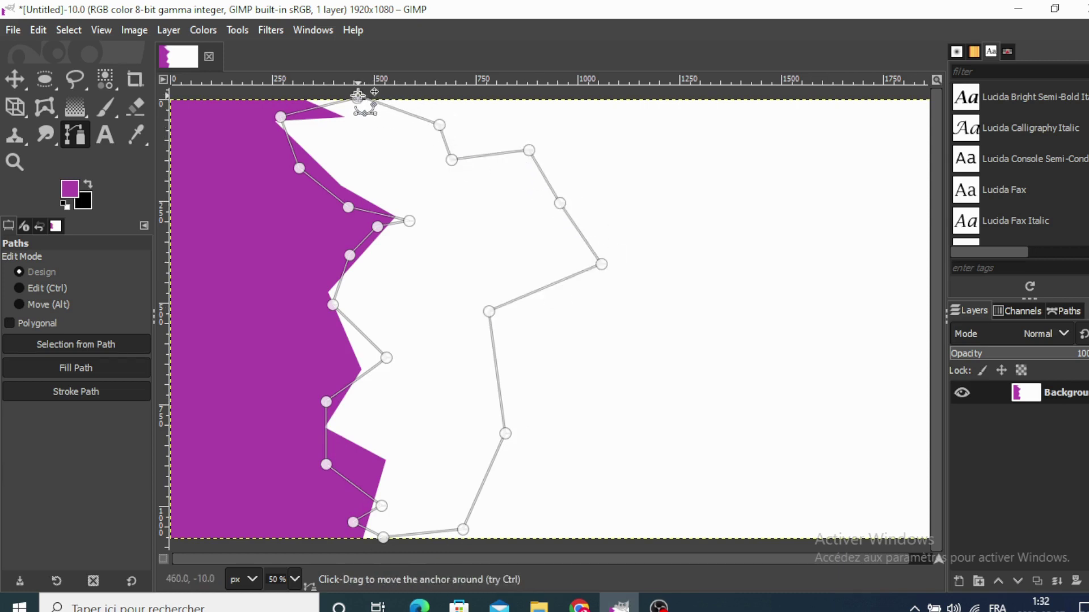
pyautogui.moveTo(356, 93); pyautogui.dragTo(359, 101)
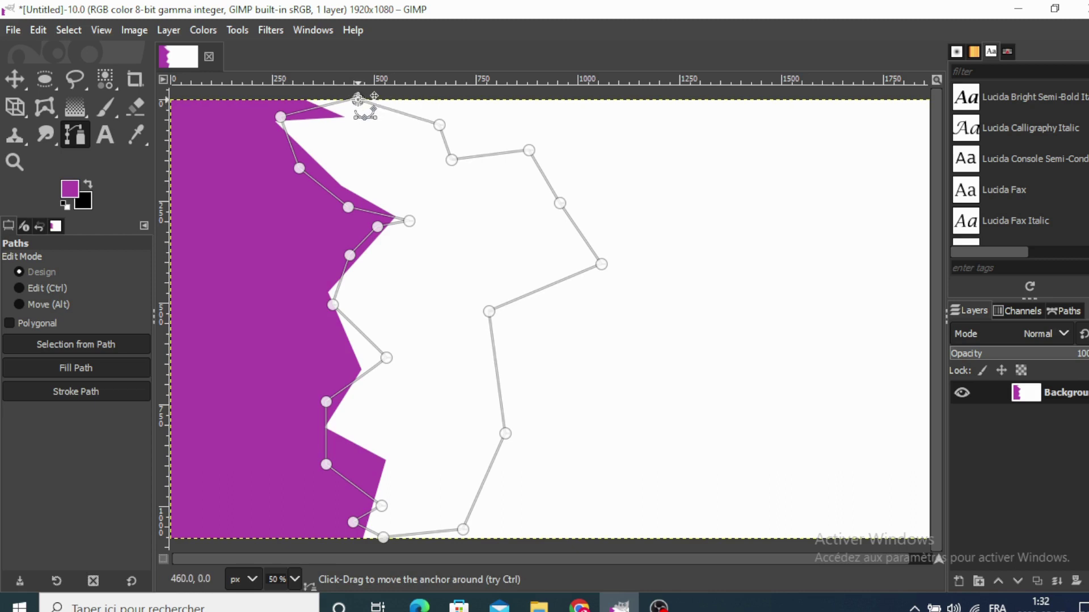
# - Convert the path to a selection and fill it with green from the recent colours
pyautogui.click(60, 343)
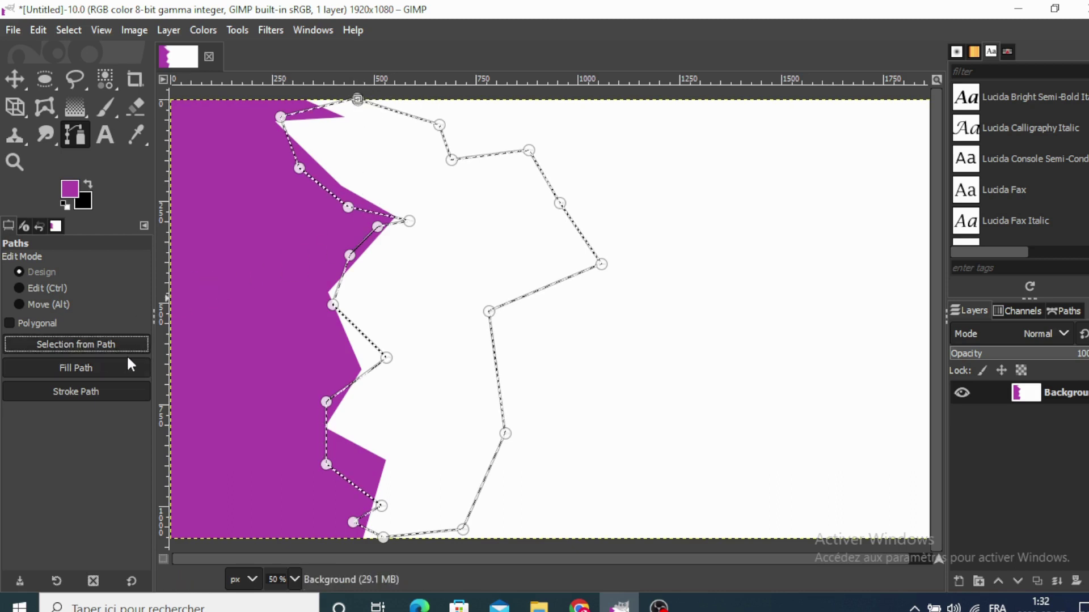
pyautogui.click(61, 189)
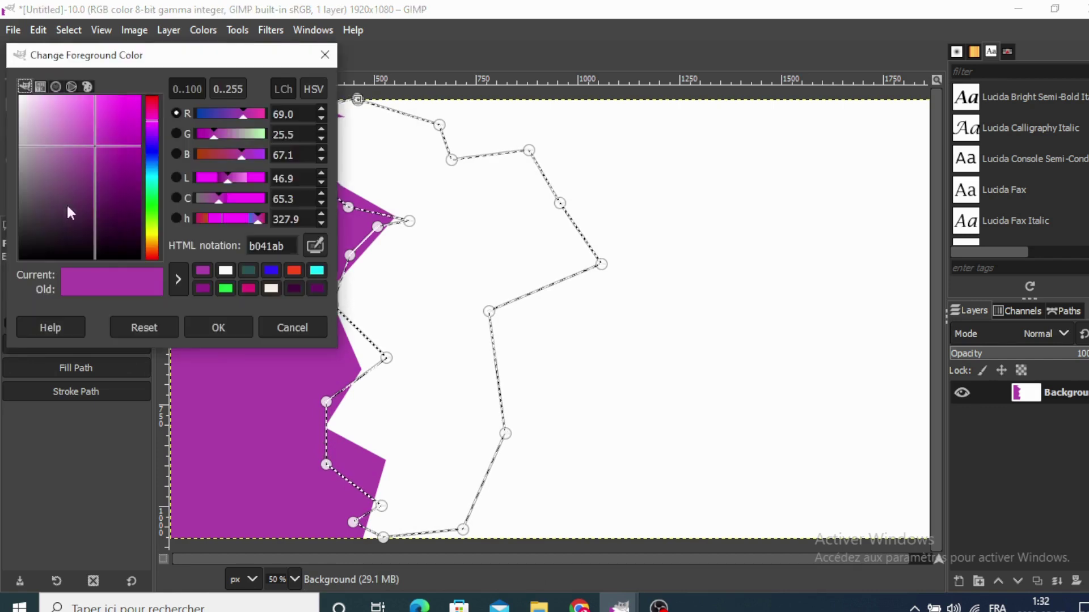
pyautogui.click(225, 289)
pyautogui.click(214, 328)
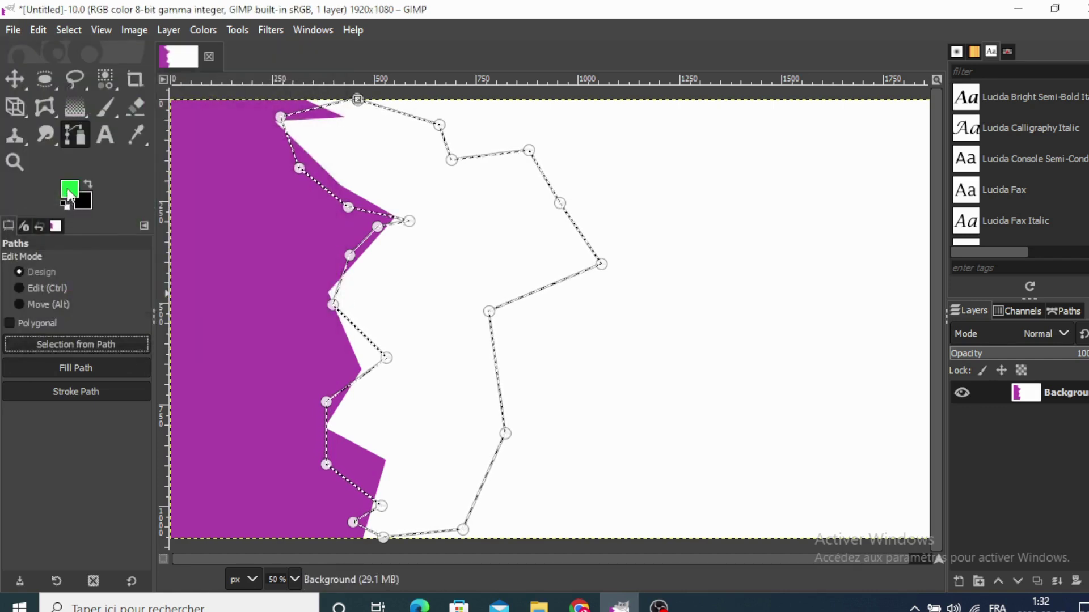
pyautogui.moveTo(68, 192); pyautogui.dragTo(434, 227)
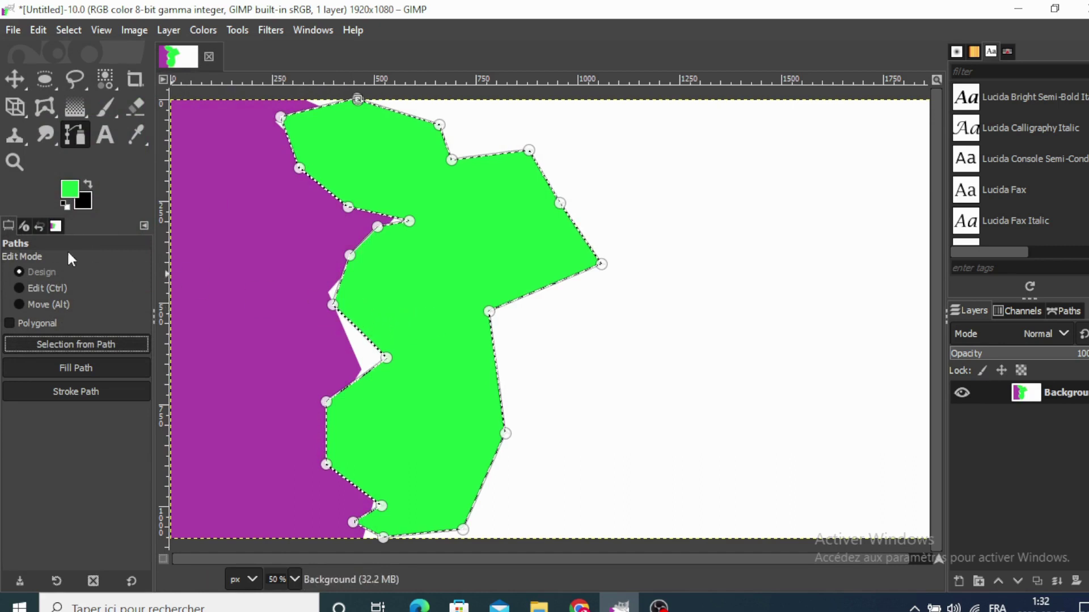
# - Hide the path handles and clear the selection around the green shape
pyautogui.click(23, 77)
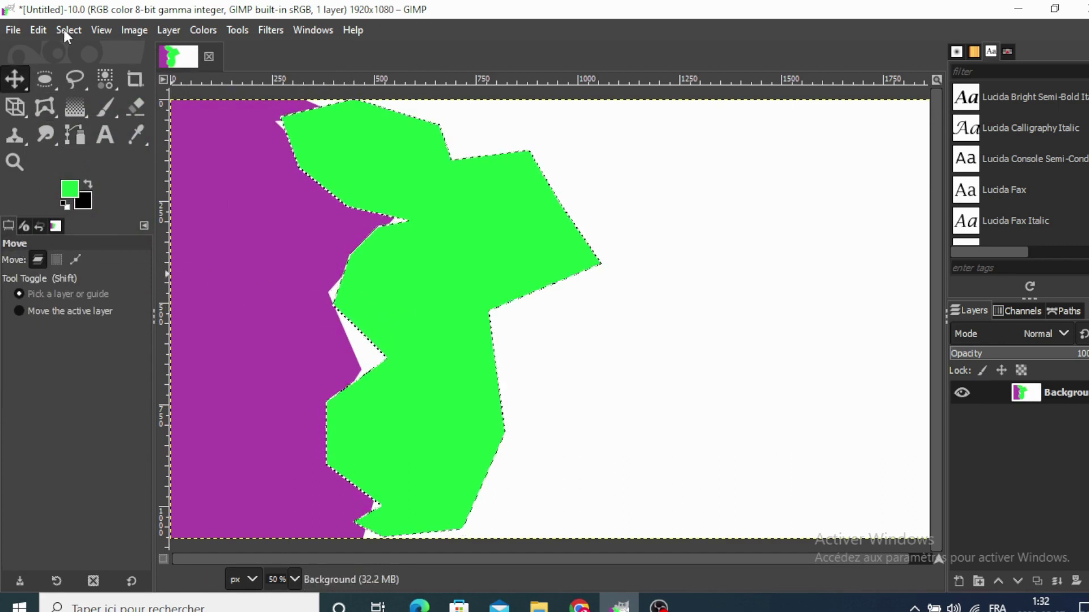
pyautogui.click(64, 29)
pyautogui.click(77, 70)
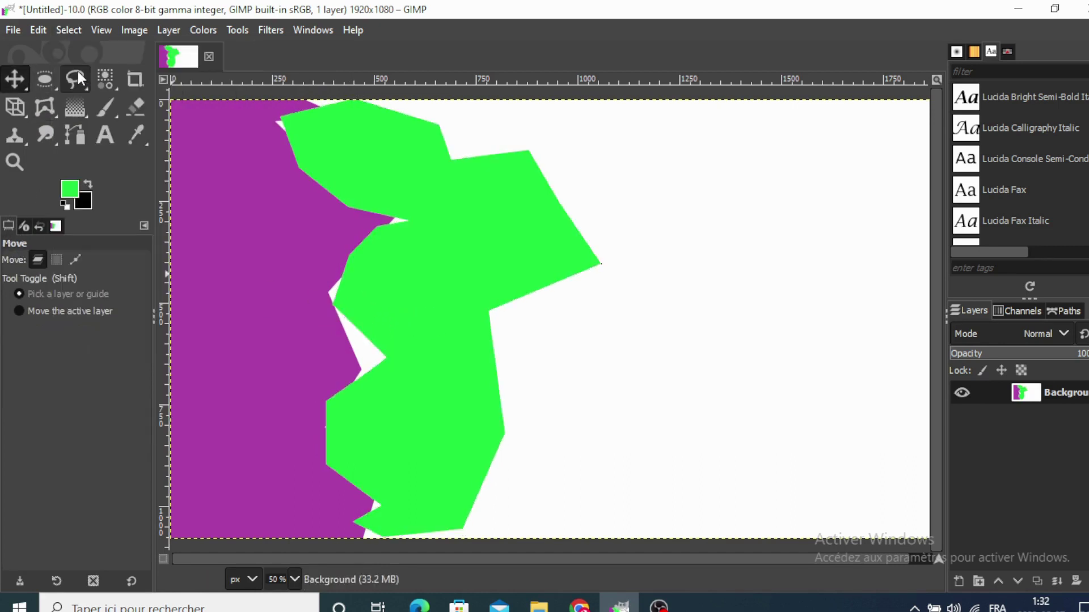
pyautogui.click(81, 134)
# - Start a third outline at the top edge and zigzag it down over the green band
pyautogui.click(461, 102)
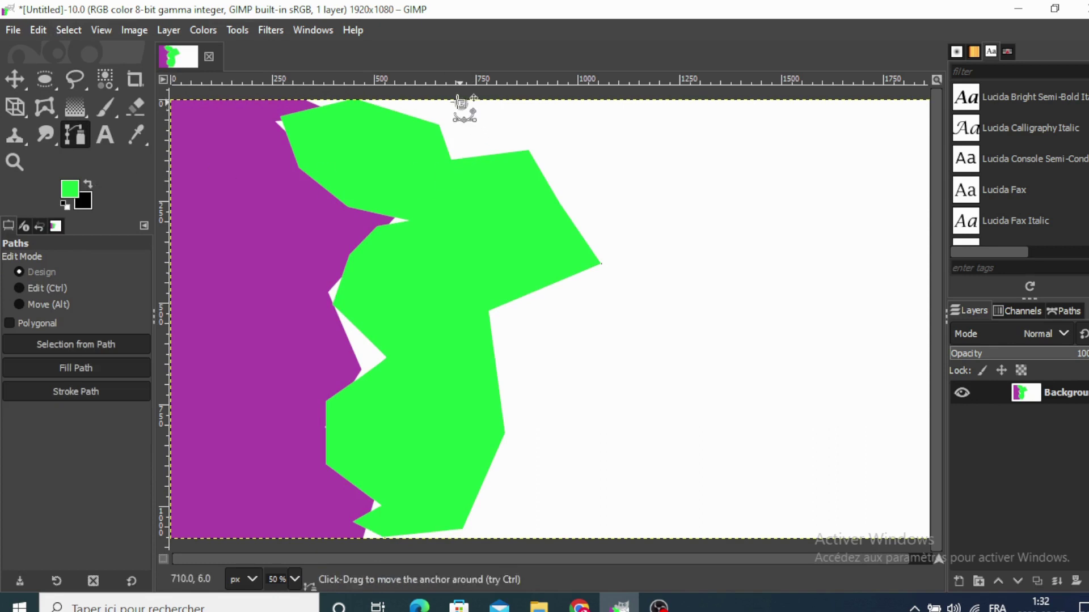
pyautogui.click(449, 144)
pyautogui.click(449, 173)
pyautogui.click(571, 180)
pyautogui.click(546, 223)
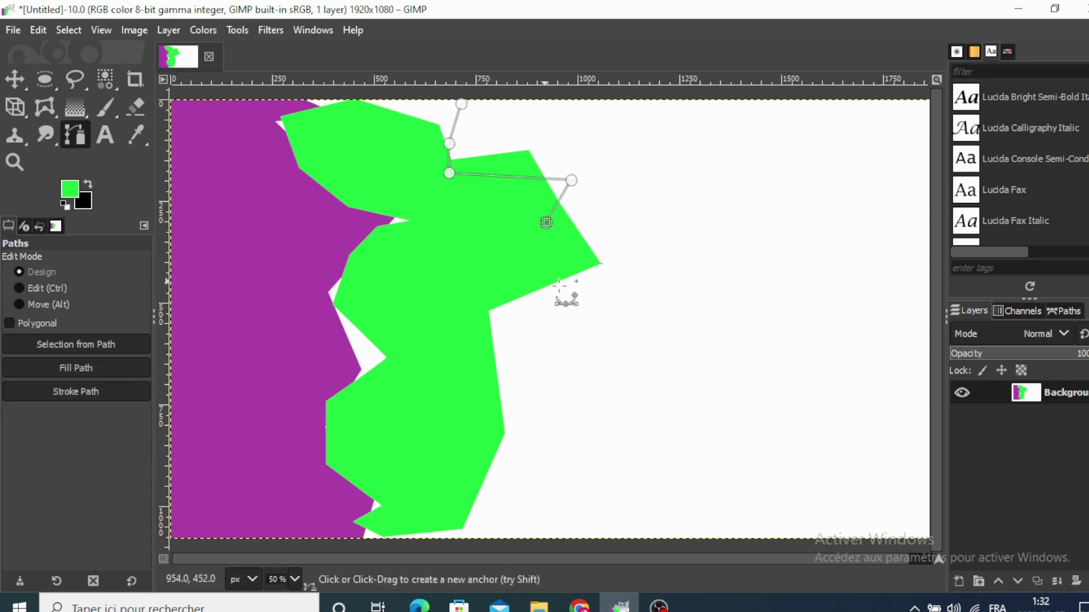
pyautogui.click(560, 302)
pyautogui.click(489, 296)
pyautogui.click(484, 365)
pyautogui.click(566, 404)
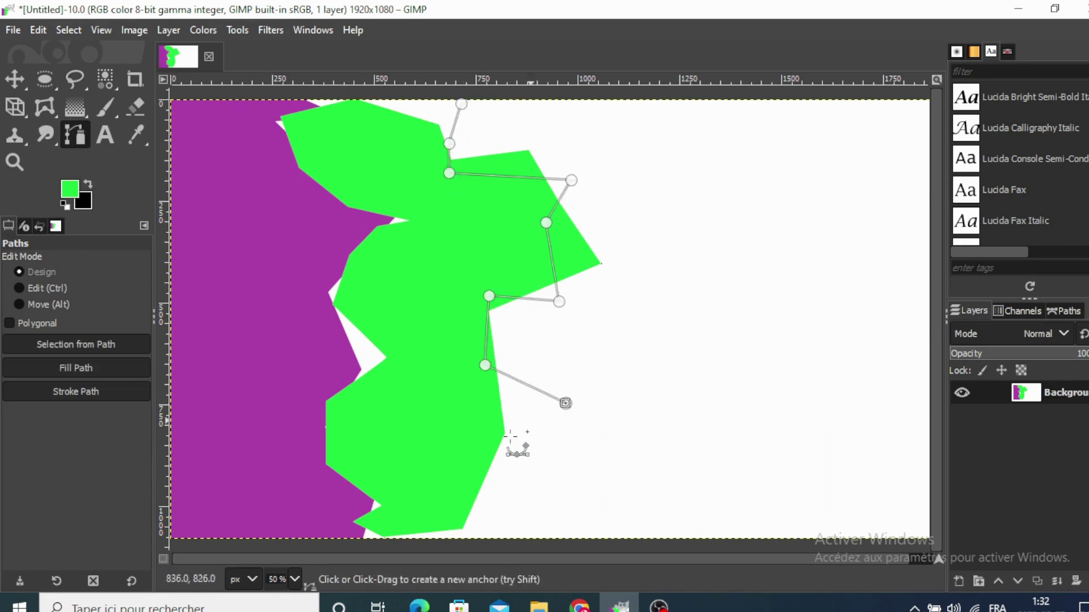
pyautogui.click(493, 448)
pyautogui.click(522, 486)
pyautogui.click(440, 497)
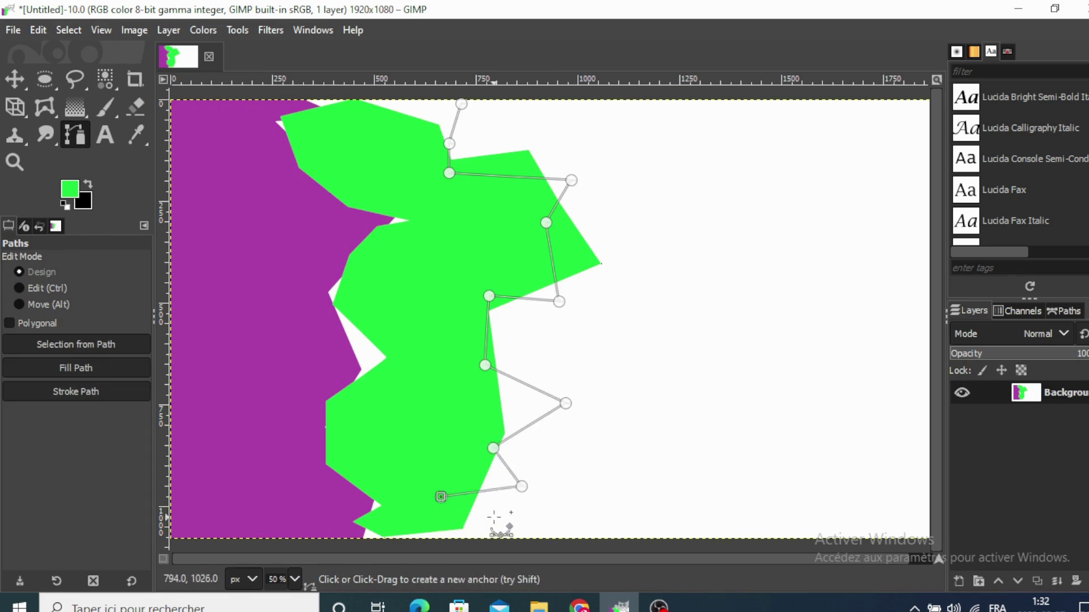
# - Run the outline along the bottom, zigzag up the right side, and close it at the start
pyautogui.click(463, 537)
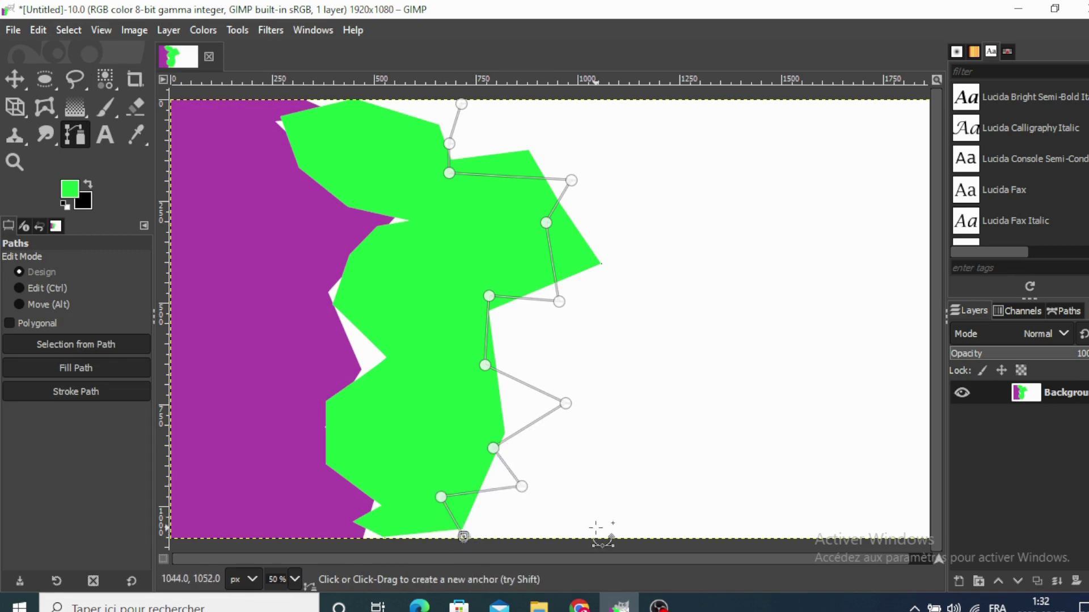
pyautogui.click(595, 528)
pyautogui.click(700, 399)
pyautogui.click(651, 259)
pyautogui.click(761, 218)
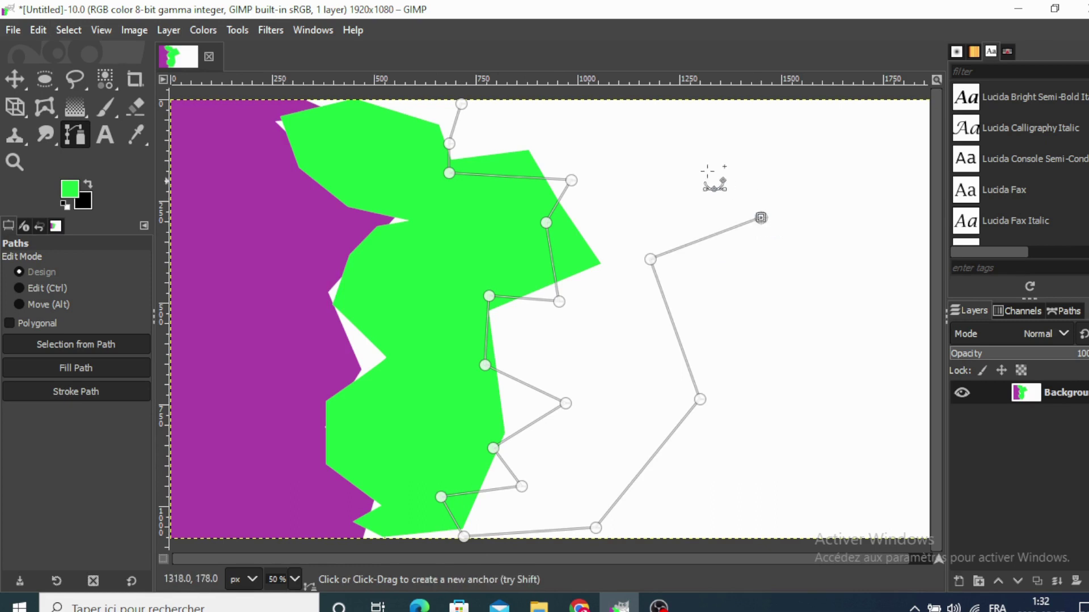
pyautogui.click(704, 171)
pyautogui.click(616, 110)
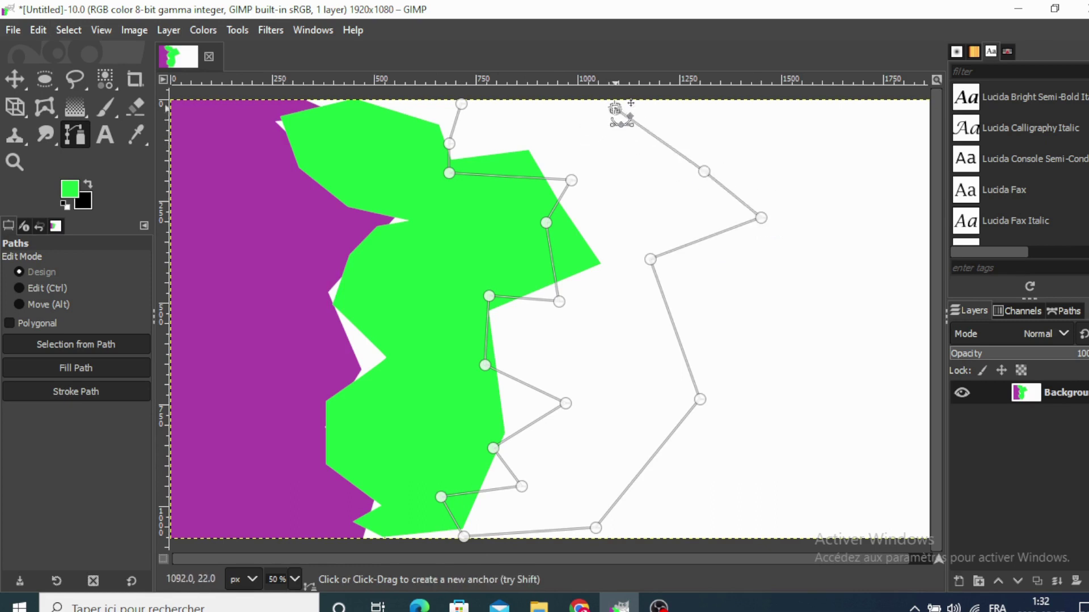
pyautogui.click(515, 106)
pyautogui.moveTo(476, 107); pyautogui.dragTo(465, 103)
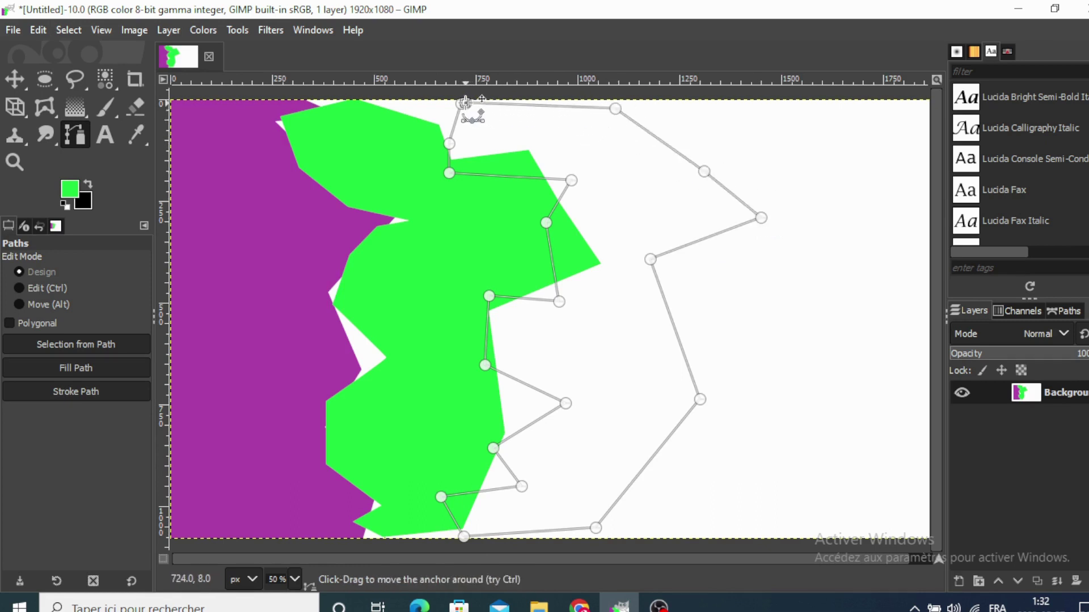
# - Convert the path to a selection and fill it with a bright magenta foreground
pyautogui.click(66, 340)
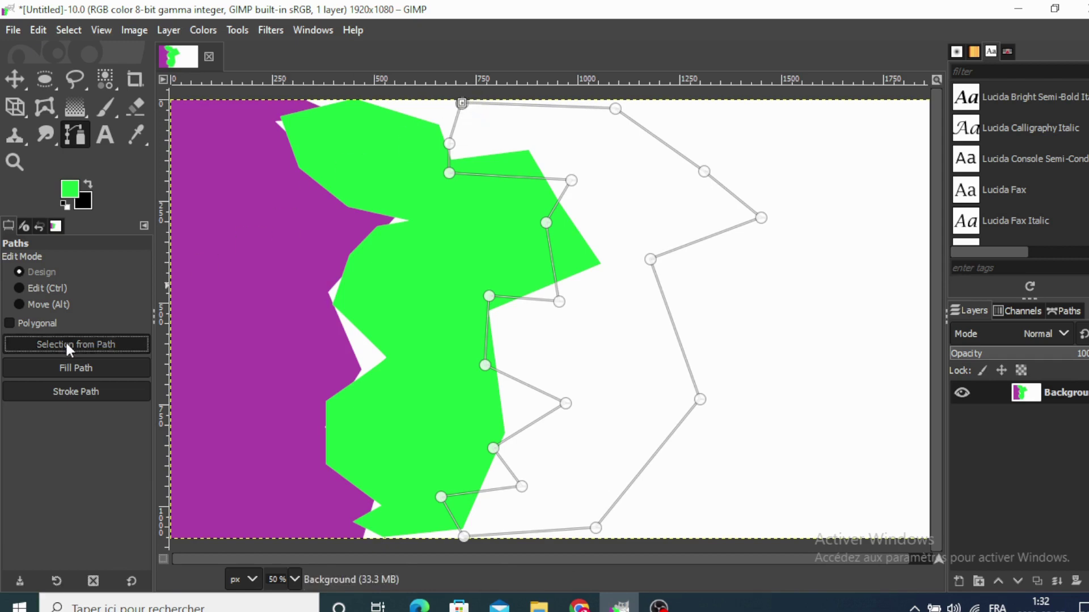
pyautogui.click(71, 192)
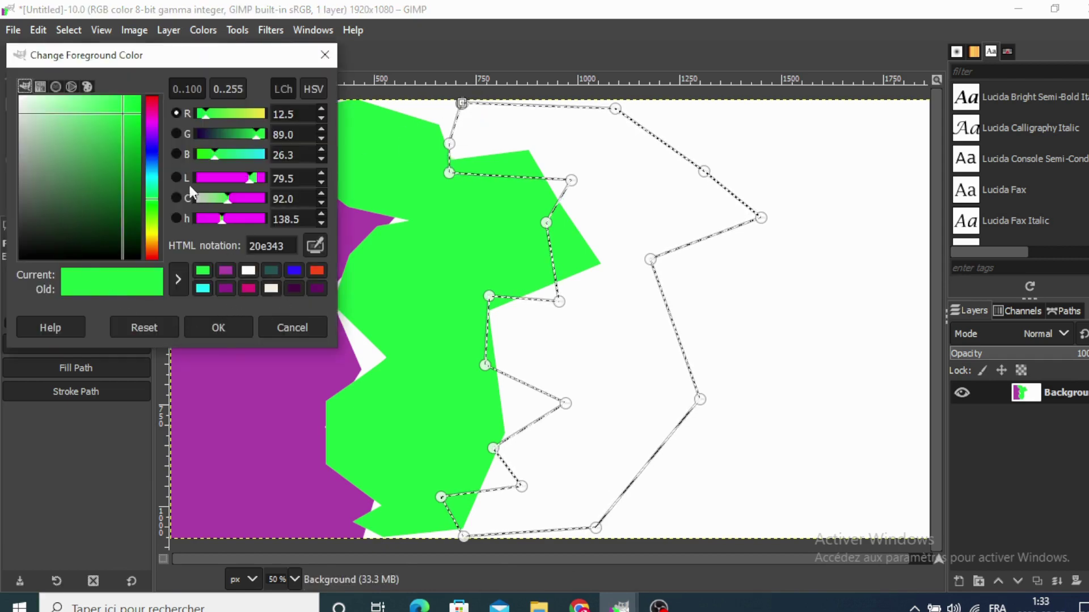
pyautogui.click(152, 127)
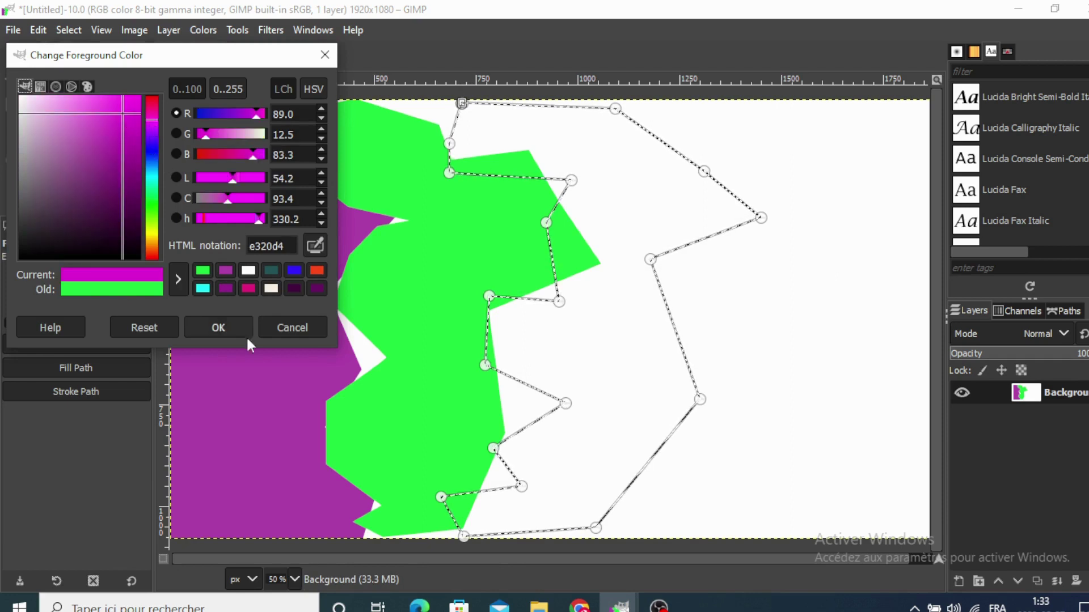
pyautogui.moveTo(124, 114); pyautogui.dragTo(103, 101)
pyautogui.click(233, 327)
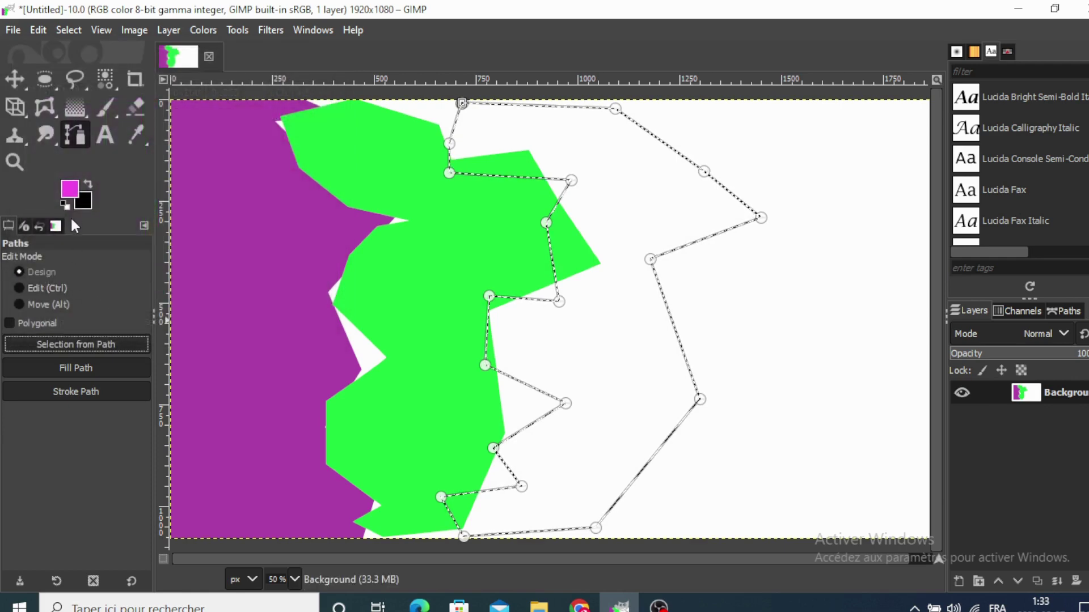
pyautogui.moveTo(67, 199); pyautogui.dragTo(610, 369)
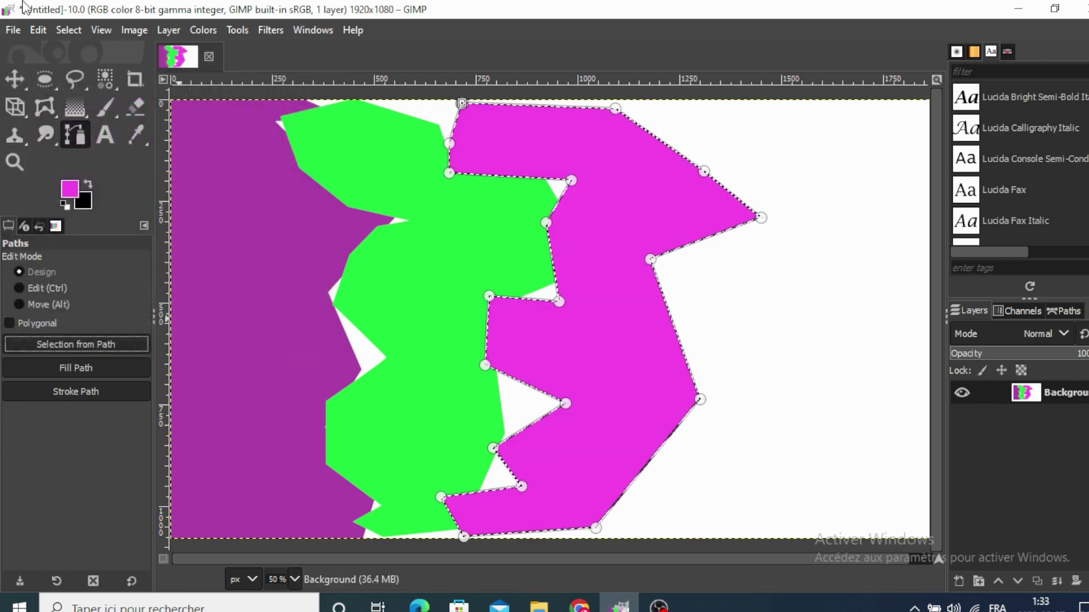
# - Clear the selection around the magenta shape and hide the path outline
pyautogui.click(68, 29)
pyautogui.click(75, 77)
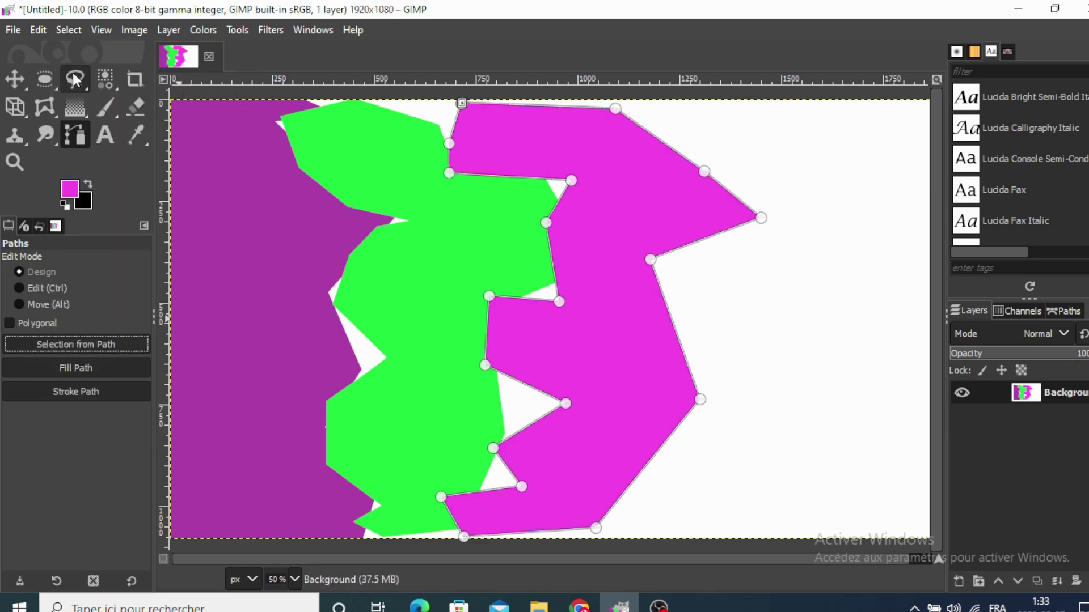
pyautogui.click(13, 82)
pyautogui.click(85, 131)
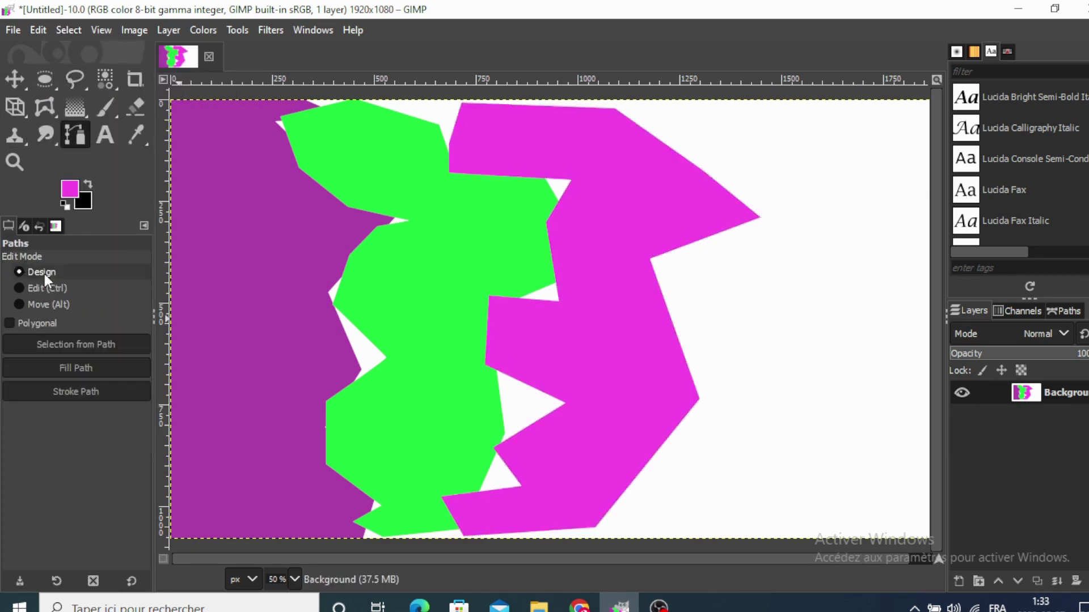
# - Start an outline over the magenta band's right side and zigzag it down to the bottom
pyautogui.click(683, 100)
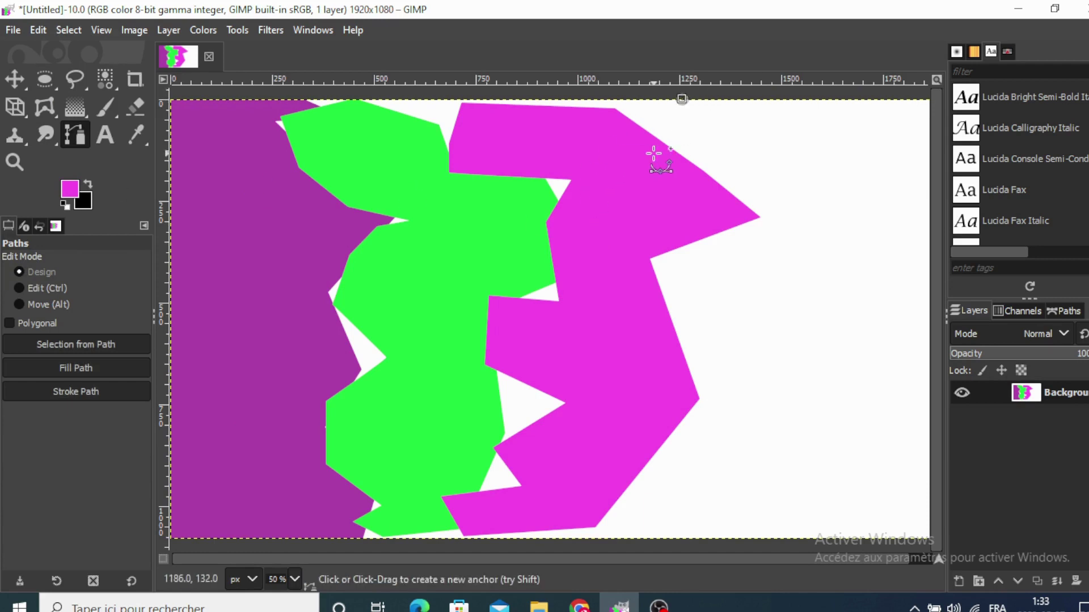
pyautogui.click(654, 154)
pyautogui.click(715, 237)
pyautogui.click(647, 261)
pyautogui.click(672, 343)
pyautogui.click(710, 382)
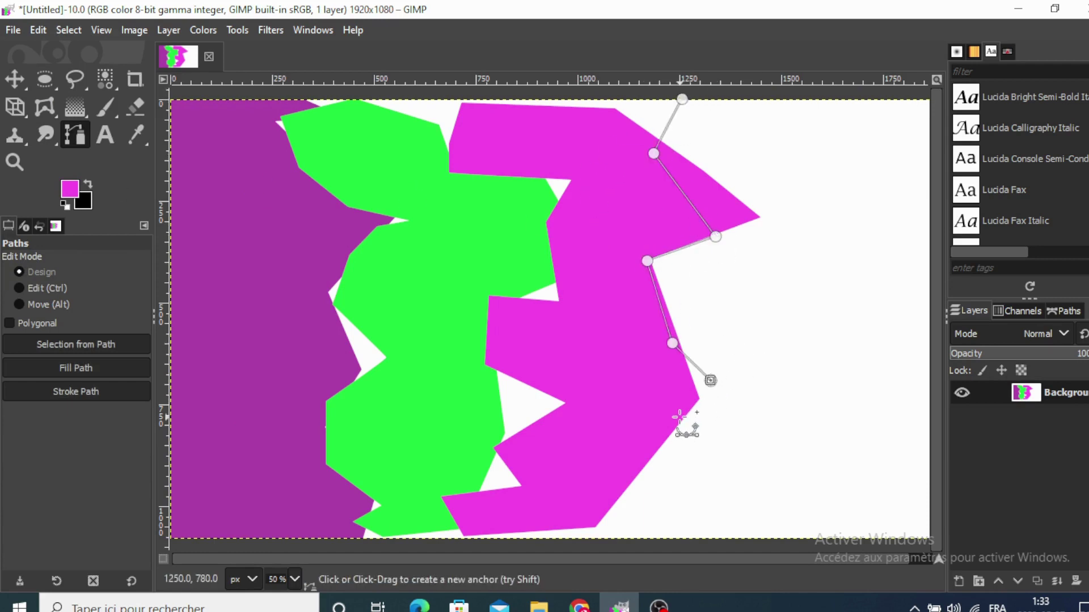
pyautogui.click(630, 425)
pyautogui.click(673, 490)
pyautogui.click(603, 495)
# - Run the outline along the bottom, zigzag up the right side, and close the loop
pyautogui.click(636, 532)
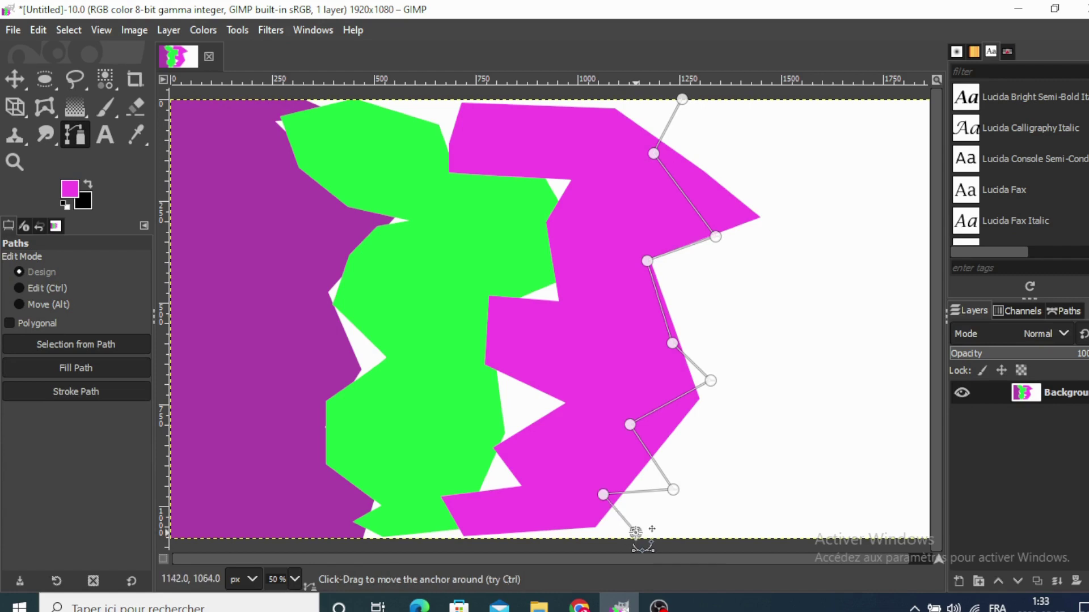
pyautogui.click(720, 529)
pyautogui.click(829, 455)
pyautogui.click(782, 337)
pyautogui.click(815, 245)
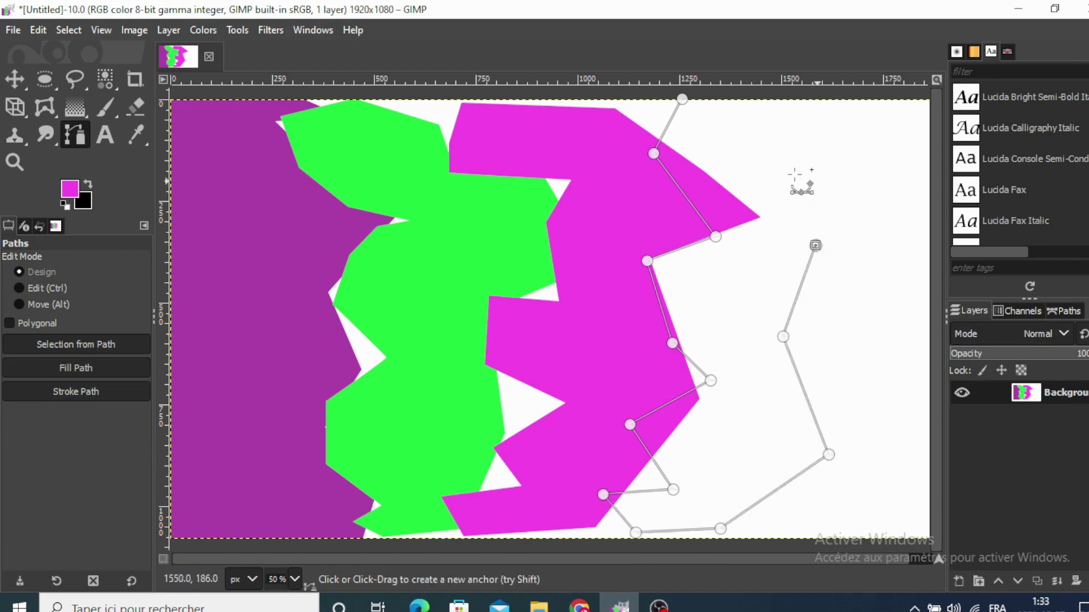
pyautogui.click(782, 174)
pyautogui.click(739, 287)
pyautogui.click(737, 145)
pyautogui.click(725, 115)
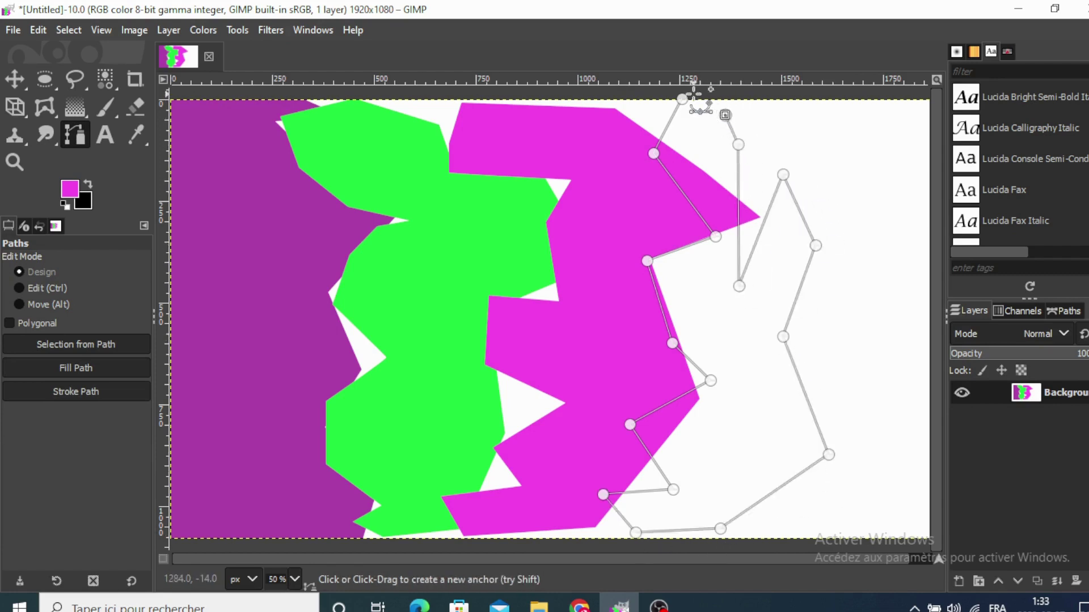
pyautogui.click(682, 100)
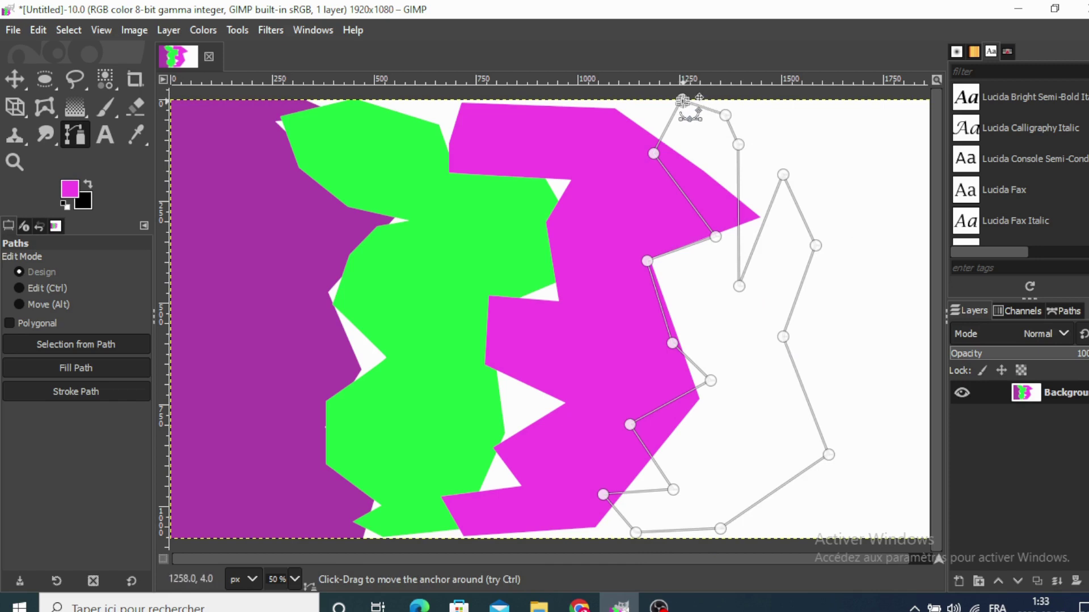
# - Convert the path to a selection and fill it with cyan
pyautogui.click(56, 343)
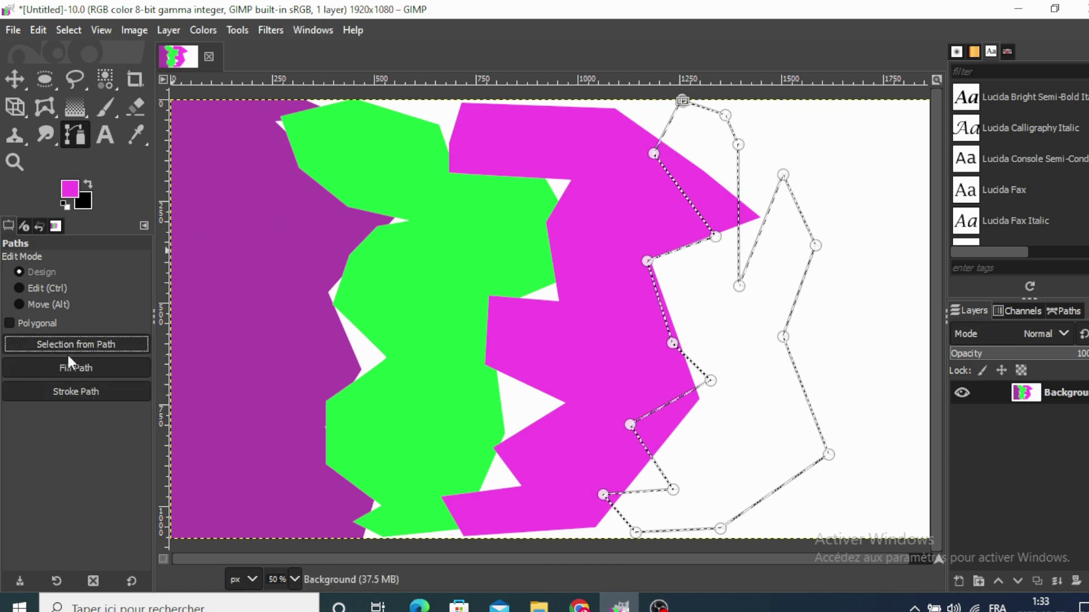
pyautogui.click(68, 193)
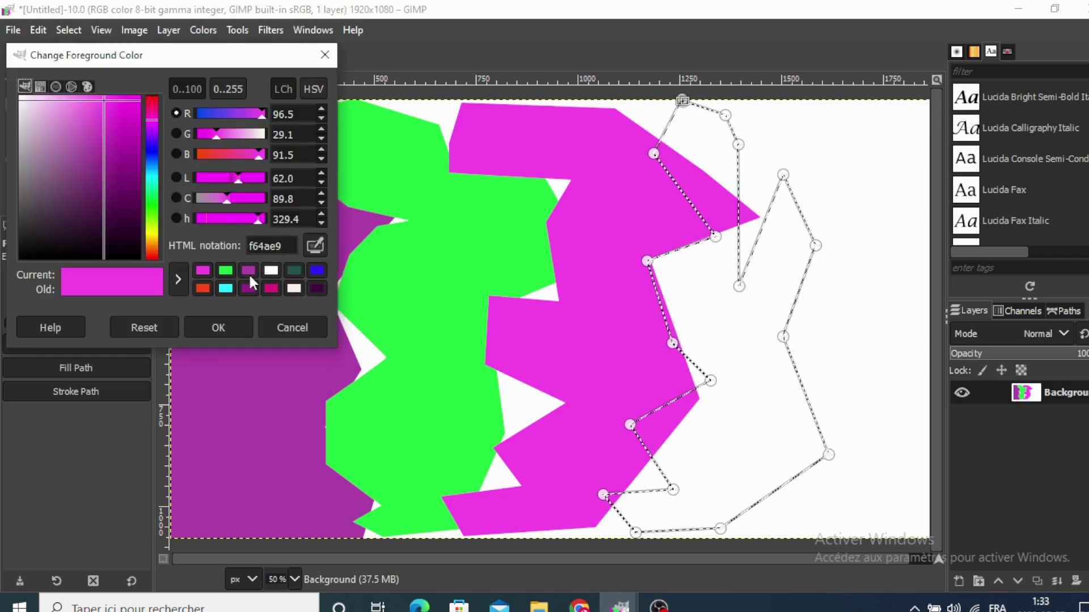
pyautogui.click(226, 288)
pyautogui.click(220, 326)
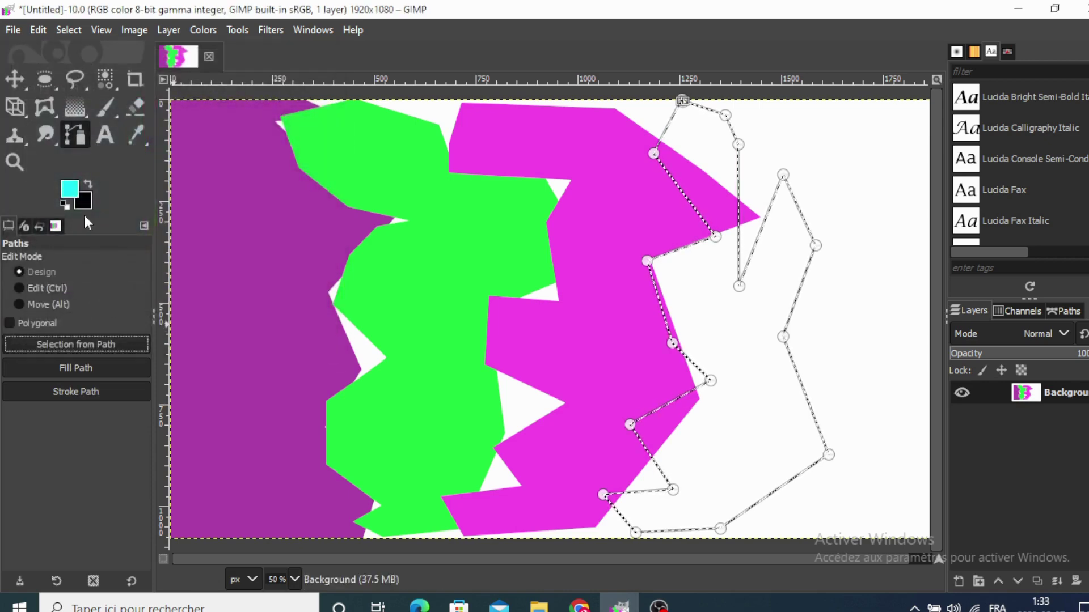
pyautogui.moveTo(70, 189)
pyautogui.mouseDown()
pyautogui.moveTo(602, 314)
pyautogui.moveTo(701, 350)
pyautogui.mouseUp()
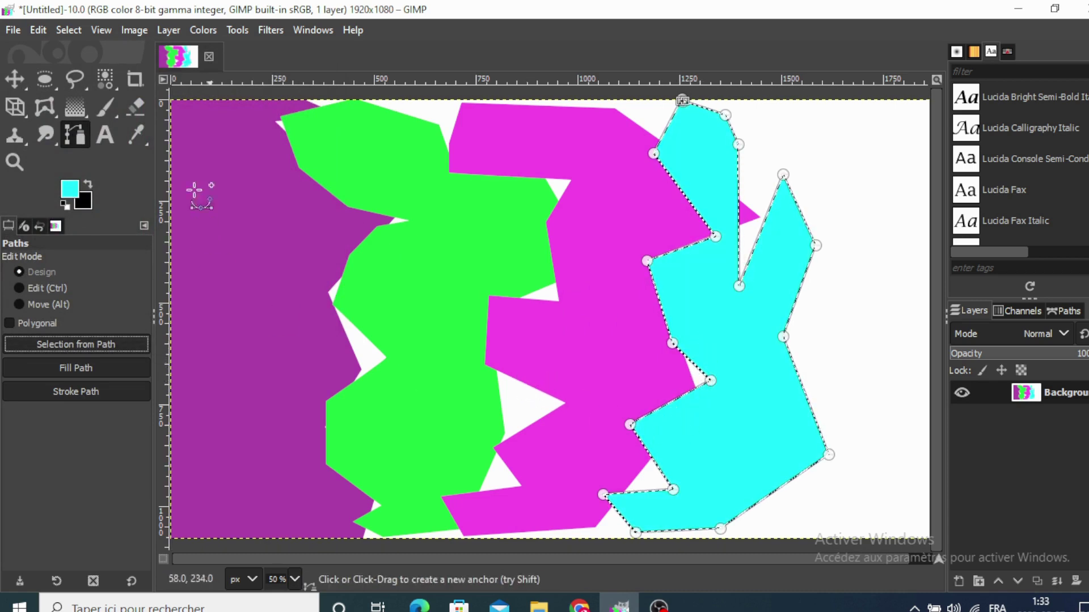
# - Clear the selection and hide the cyan shape's path outline
pyautogui.click(65, 32)
pyautogui.click(76, 74)
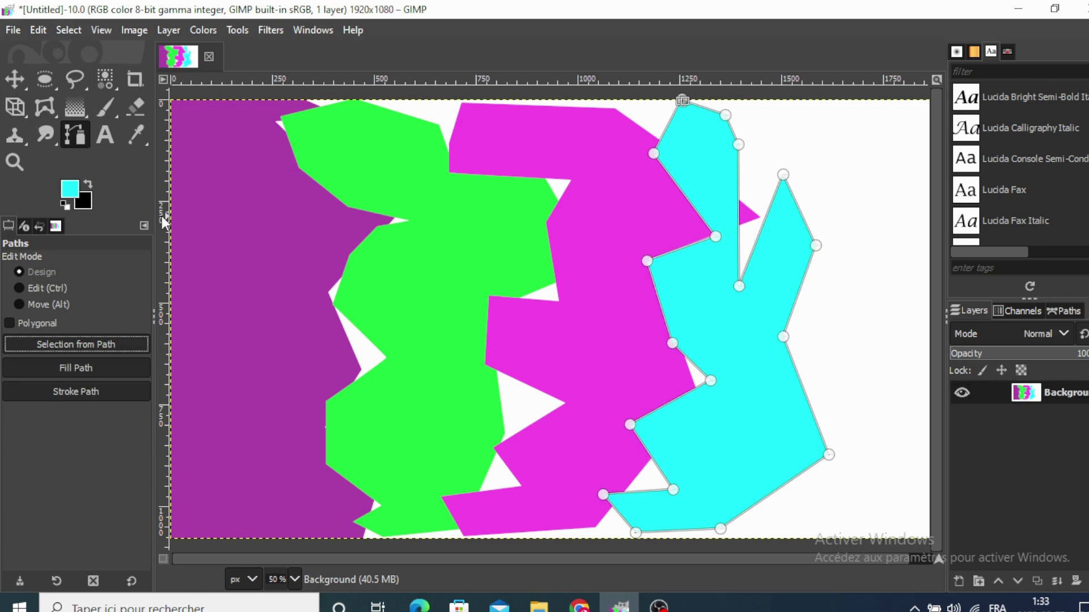
pyautogui.click(15, 79)
pyautogui.click(78, 134)
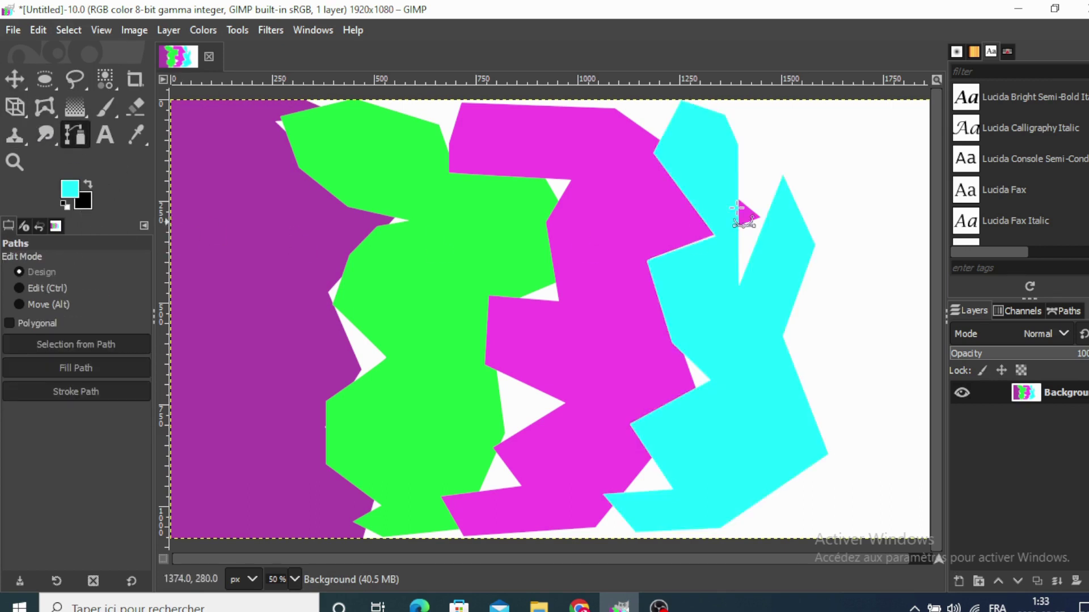
# - Trace a jagged path from the top down the cyan band's right edge to the canvas bottom
pyautogui.click(741, 99)
pyautogui.click(716, 171)
pyautogui.click(755, 204)
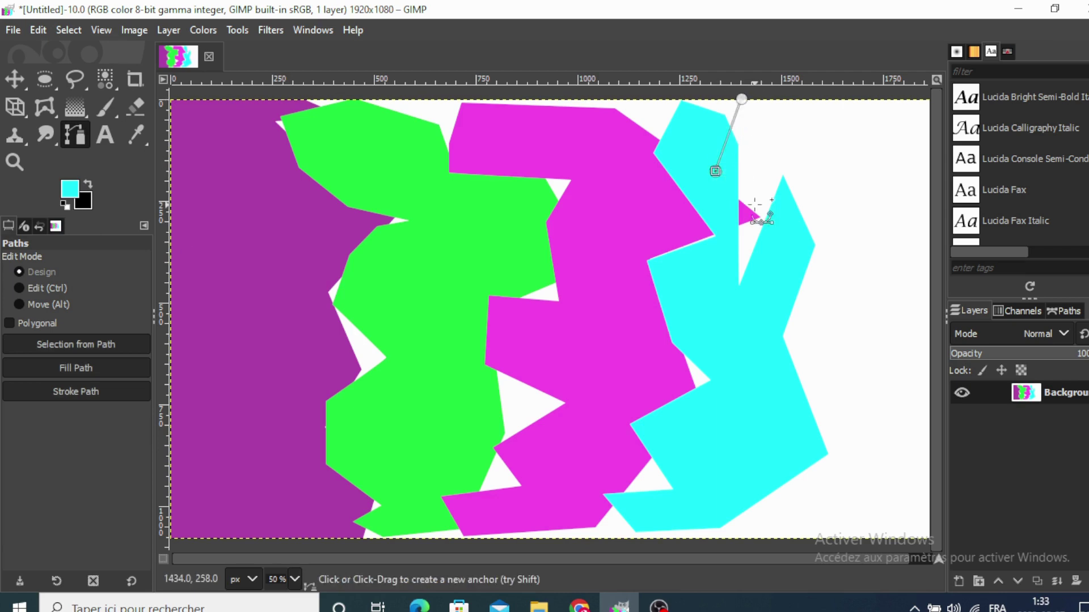
pyautogui.click(724, 256)
pyautogui.click(757, 227)
pyautogui.click(780, 169)
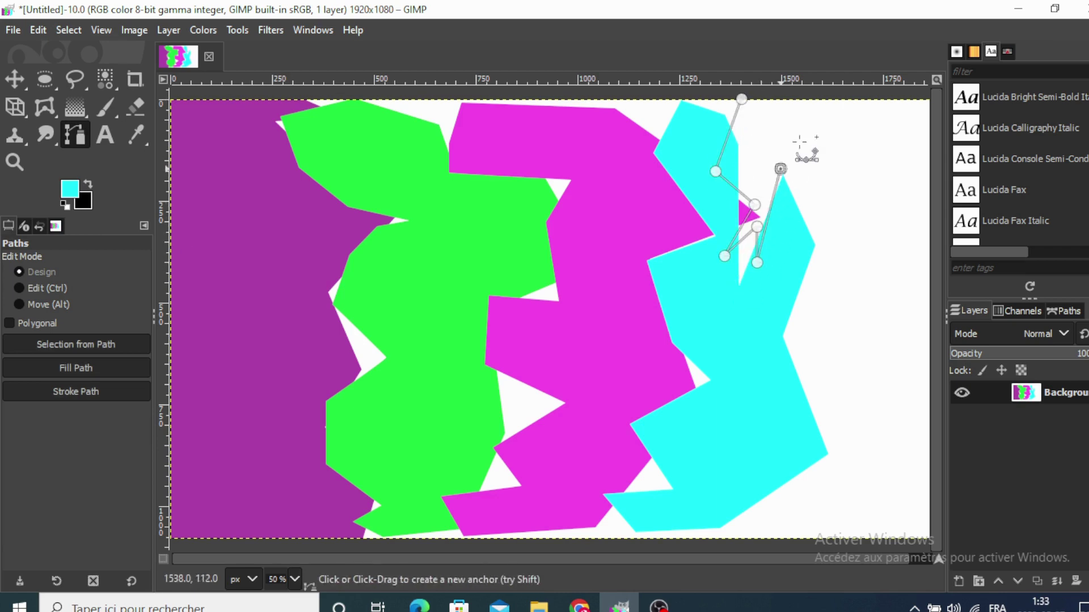
pyautogui.click(817, 117)
pyautogui.click(846, 176)
pyautogui.click(811, 173)
pyautogui.click(801, 208)
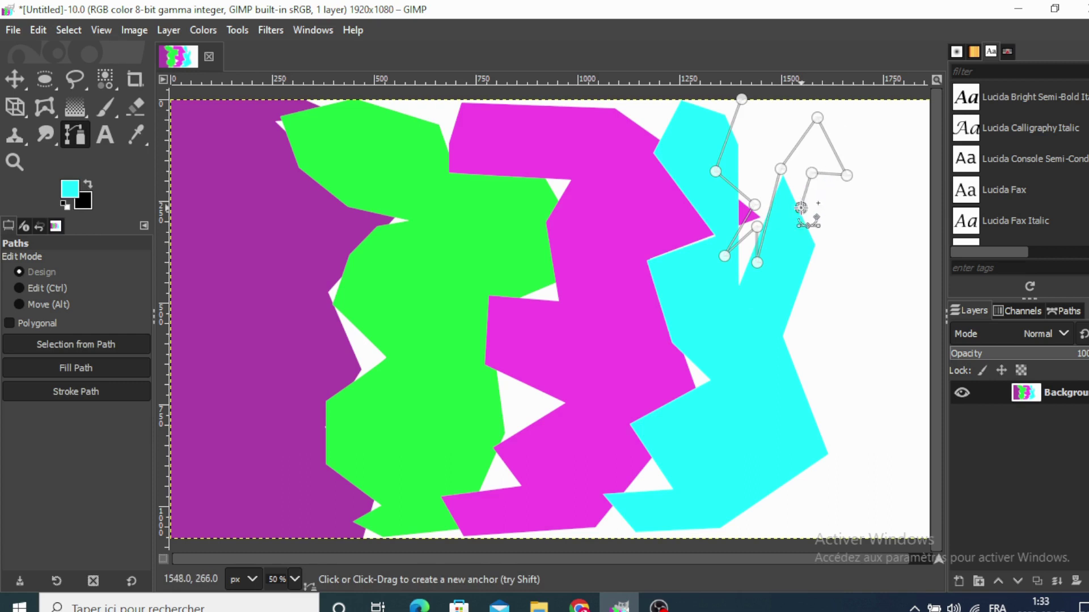
pyautogui.click(806, 263)
pyautogui.click(784, 321)
pyautogui.click(796, 395)
pyautogui.click(811, 459)
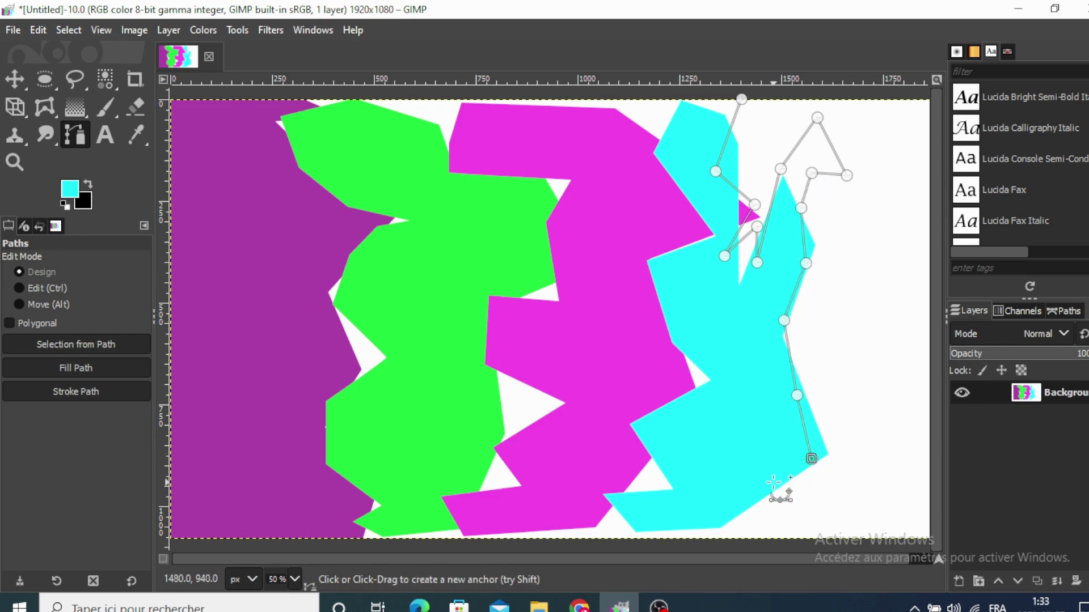
pyautogui.click(761, 499)
pyautogui.click(726, 531)
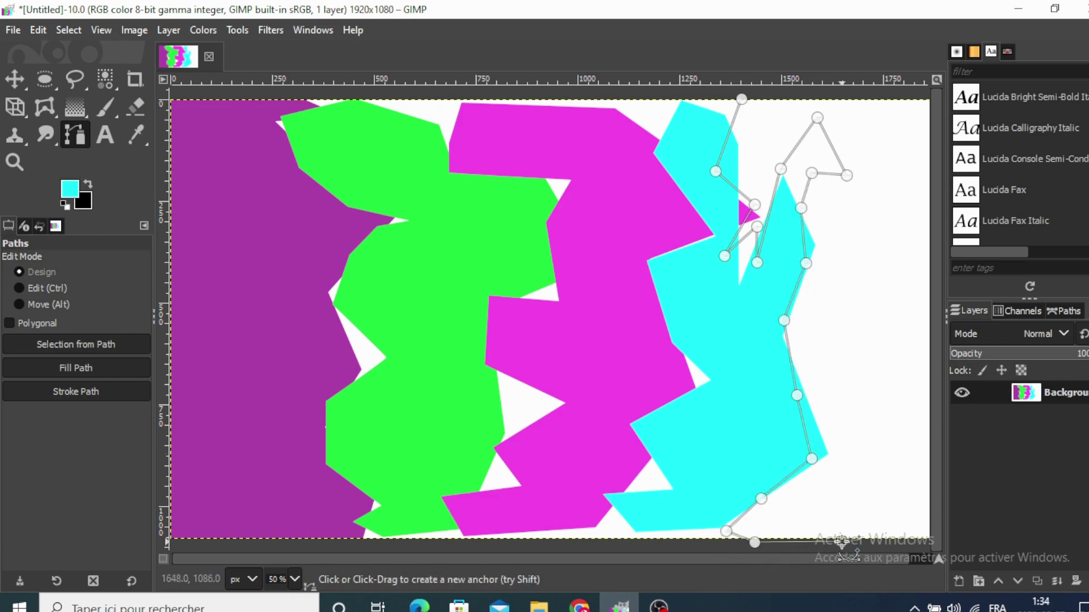
# - Close the path up the canvas's right edge and back along the top
pyautogui.click(927, 478)
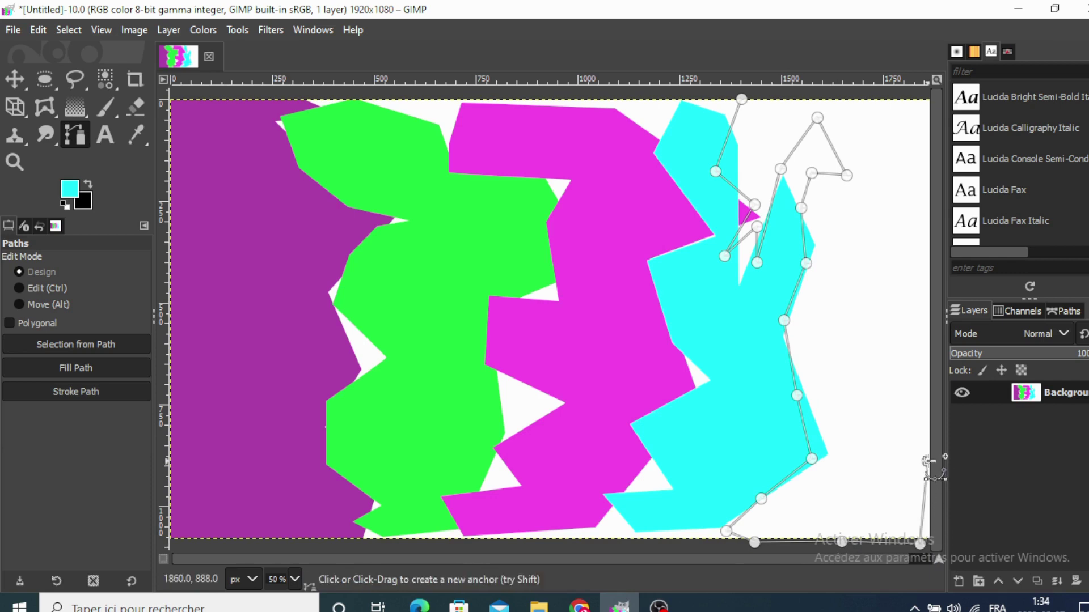
pyautogui.click(911, 202)
pyautogui.click(919, 111)
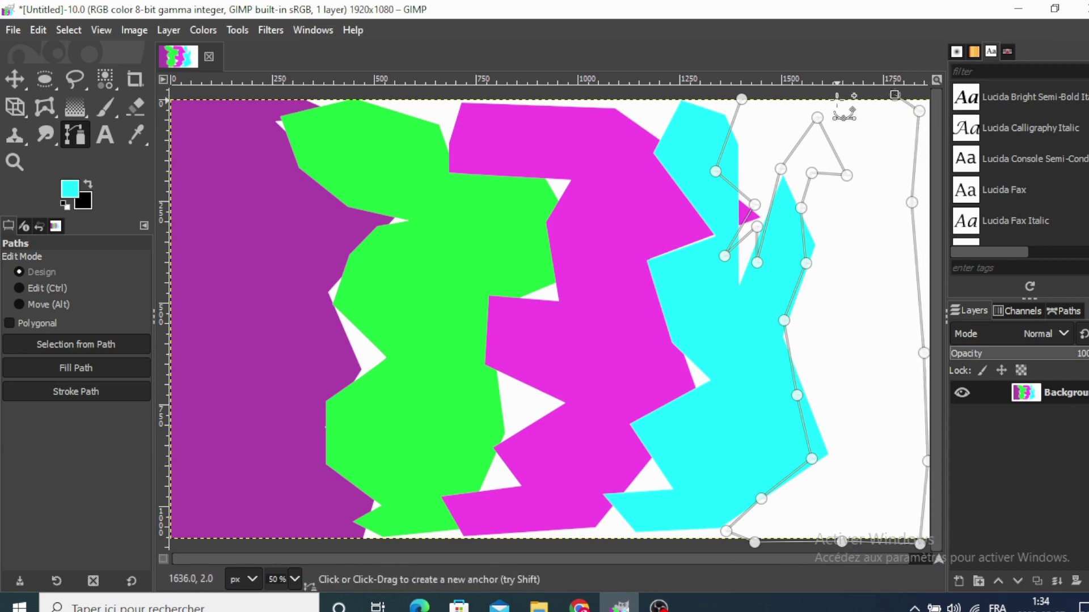
pyautogui.click(836, 101)
pyautogui.click(758, 100)
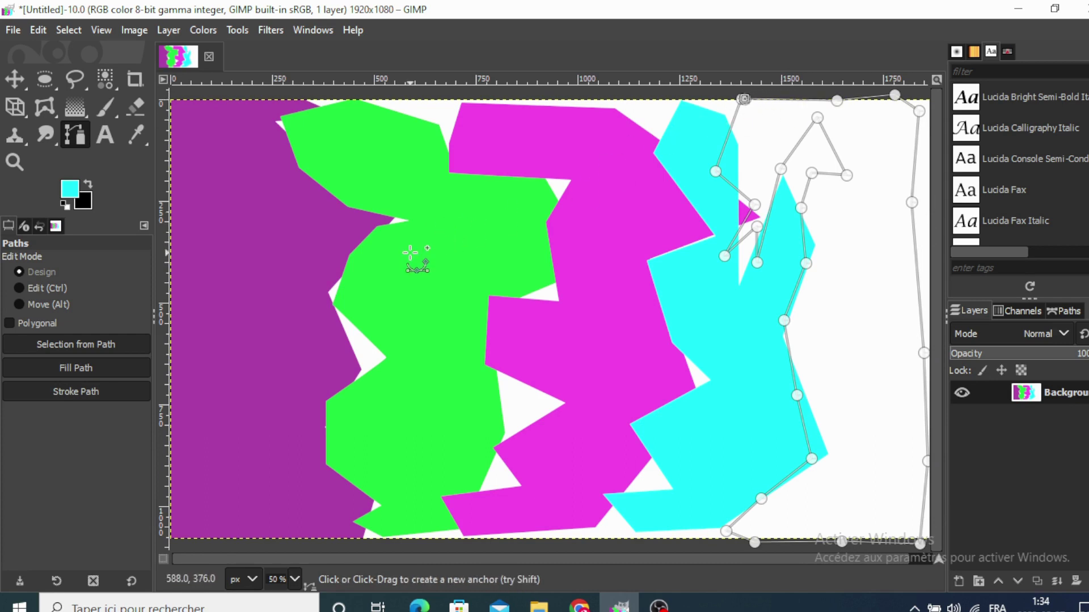
# - Turn the path into a selection and fill it with orange-red
pyautogui.click(105, 344)
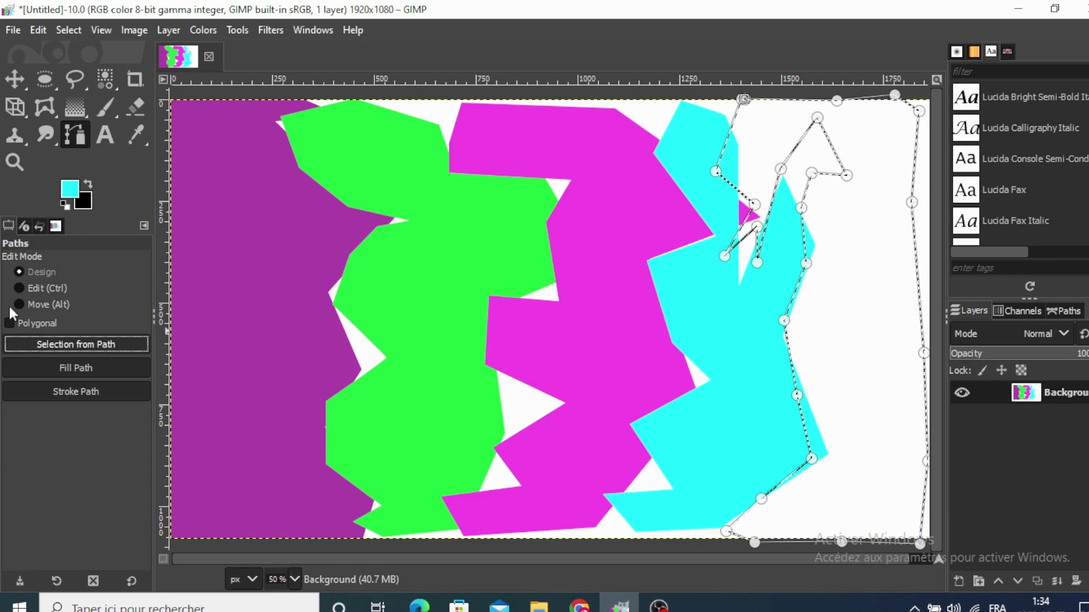
pyautogui.click(68, 189)
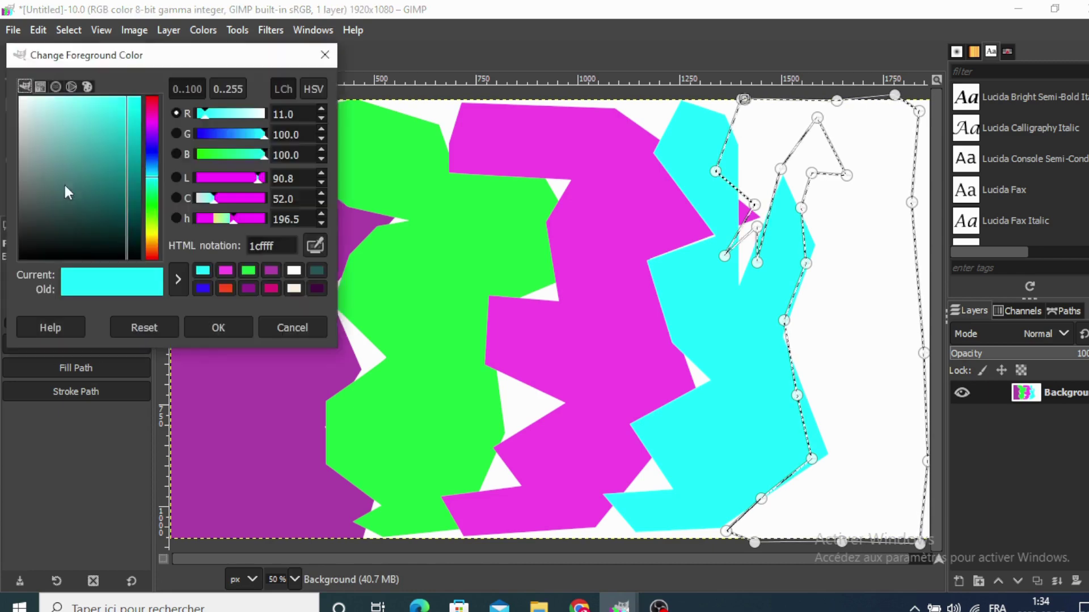
pyautogui.click(226, 289)
pyautogui.click(217, 326)
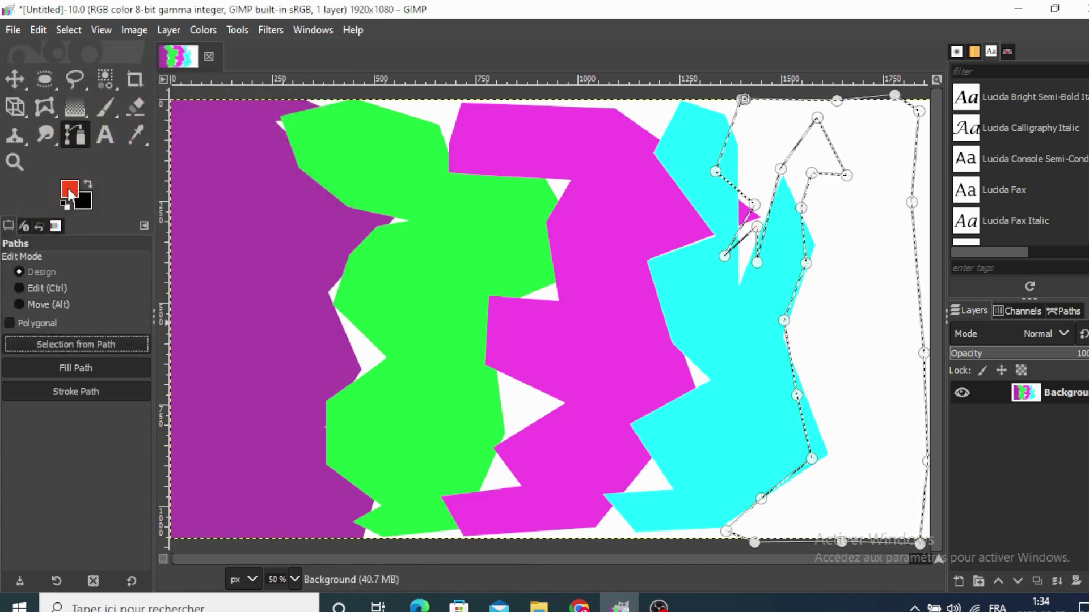
pyautogui.moveTo(69, 193); pyautogui.dragTo(842, 377)
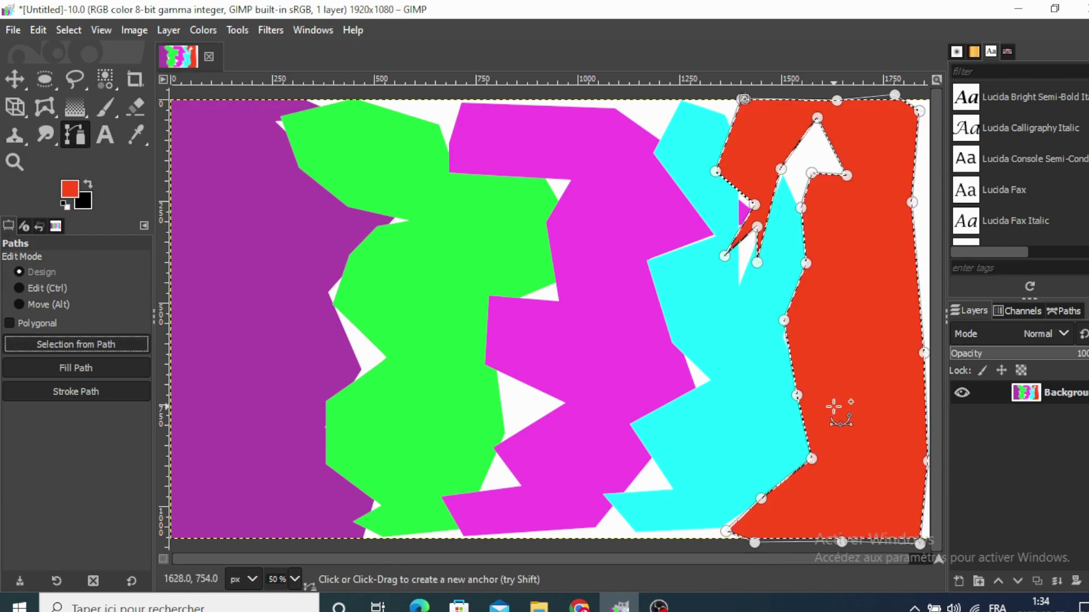
# - Nudge a right-edge anchor outward, then clear the selection and hide the path
pyautogui.moveTo(912, 202)
pyautogui.mouseDown()
pyautogui.moveTo(927, 202)
pyautogui.moveTo(917, 202)
pyautogui.mouseUp()
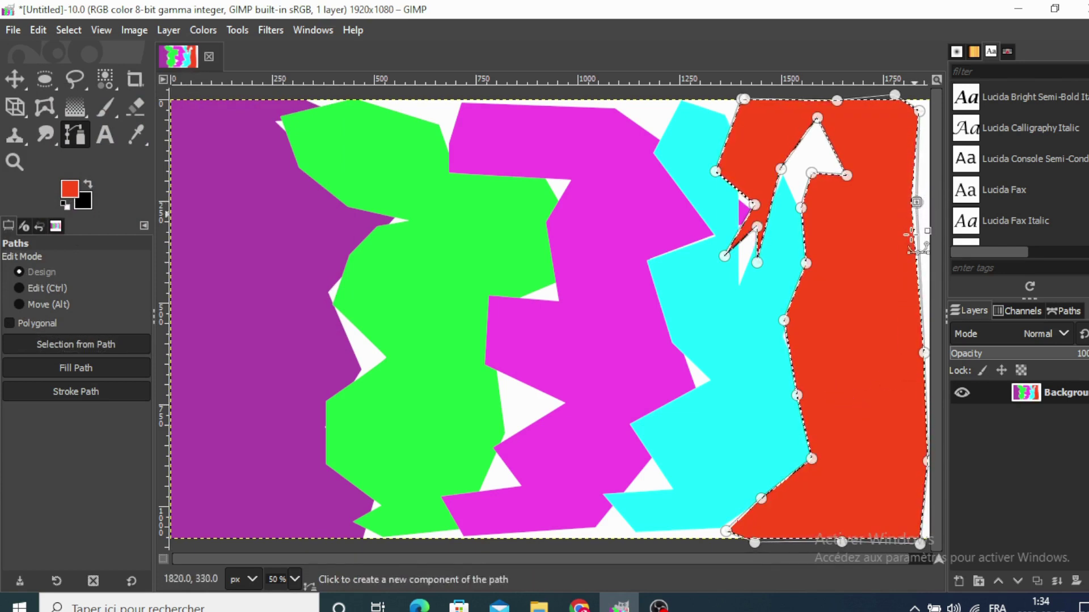
pyautogui.click(68, 31)
pyautogui.click(82, 74)
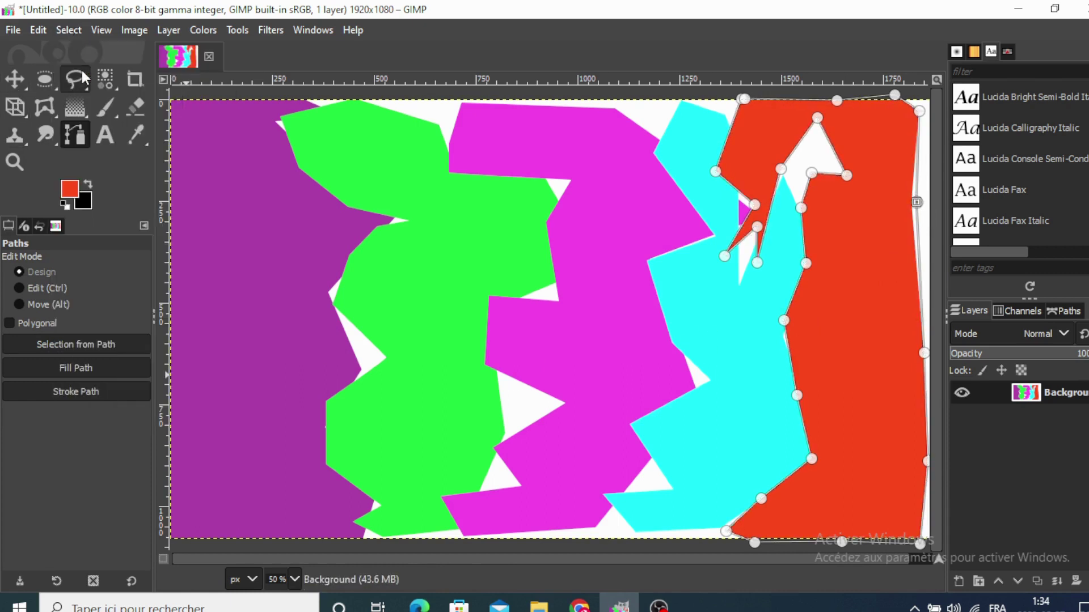
pyautogui.click(12, 81)
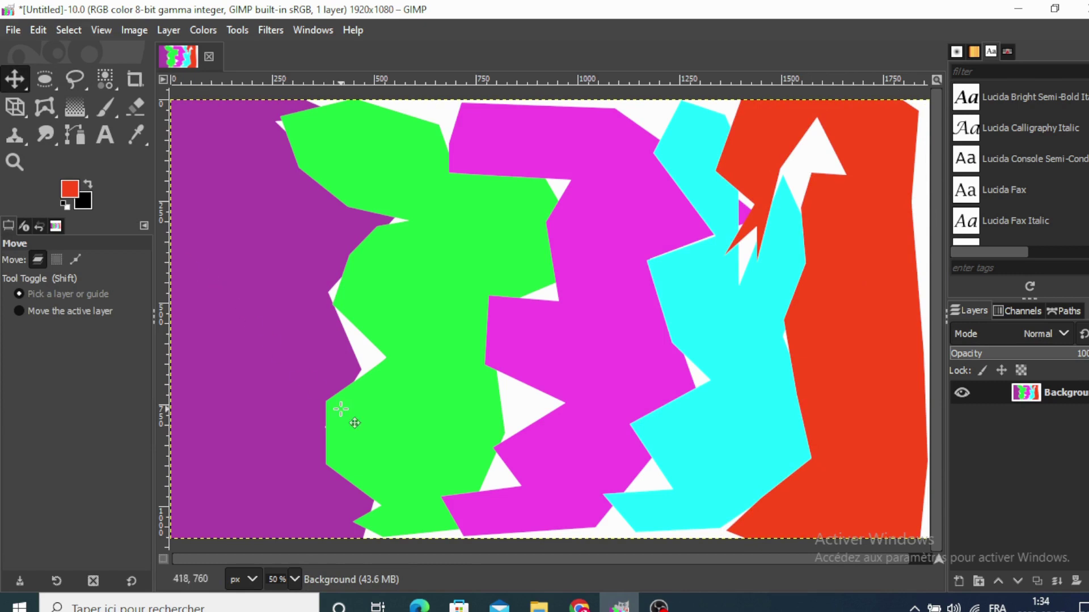
# - Outline a small triangle in the white gap beside the magenta band
pyautogui.moveTo(461, 559)
pyautogui.mouseDown()
pyautogui.moveTo(483, 559)
pyautogui.moveTo(427, 567)
pyautogui.mouseUp()
pyautogui.click(75, 137)
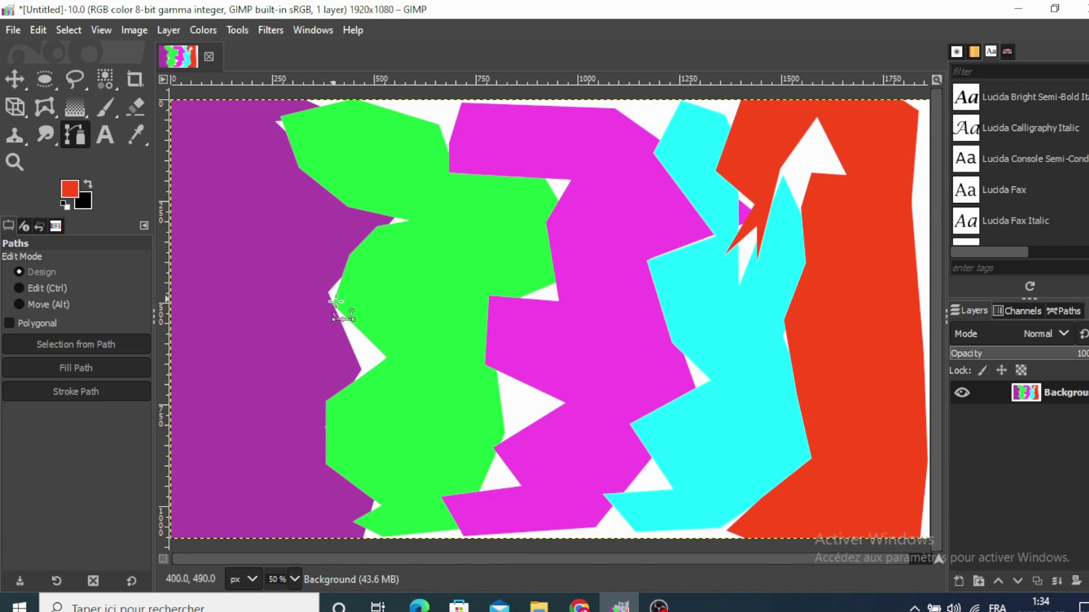
pyautogui.click(487, 351)
pyautogui.click(490, 410)
pyautogui.click(485, 461)
pyautogui.moveTo(550, 436); pyautogui.dragTo(583, 412)
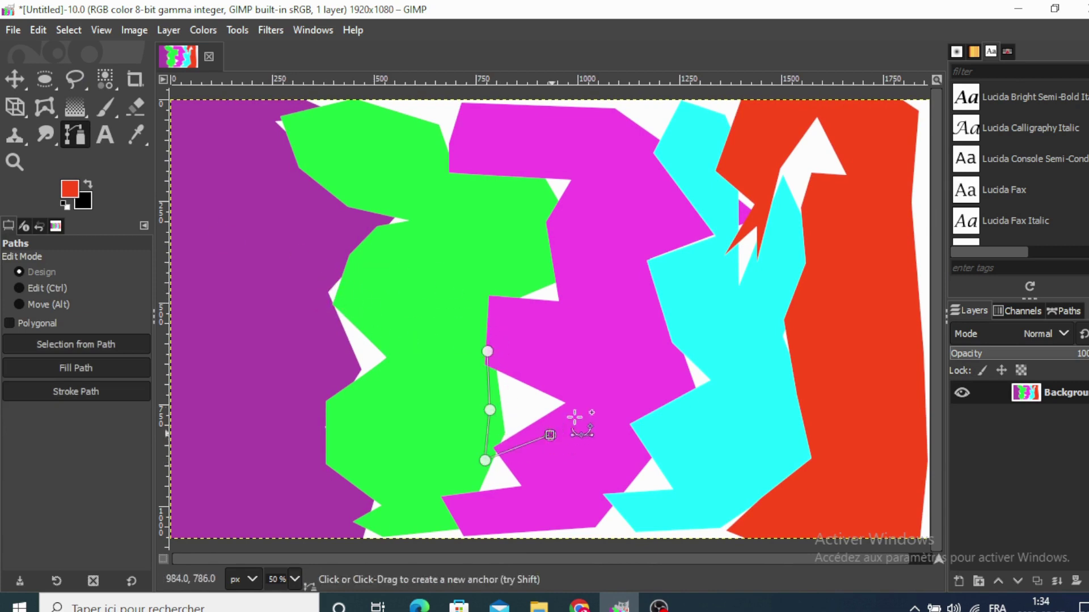
pyautogui.click(559, 381)
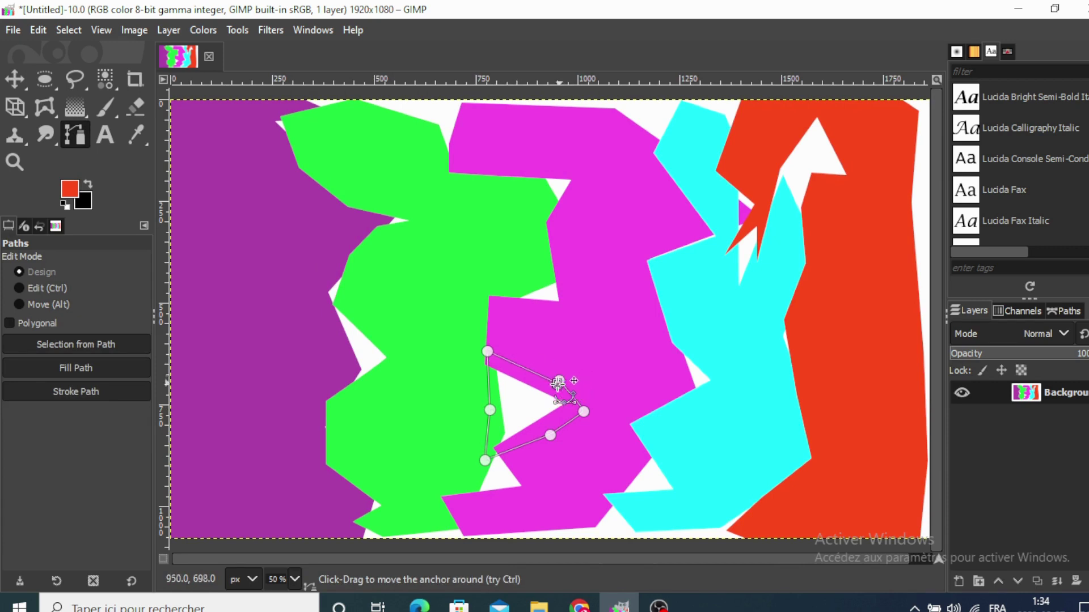
# - Turn the triangle path into a selection and fill it with yellow
pyautogui.click(110, 345)
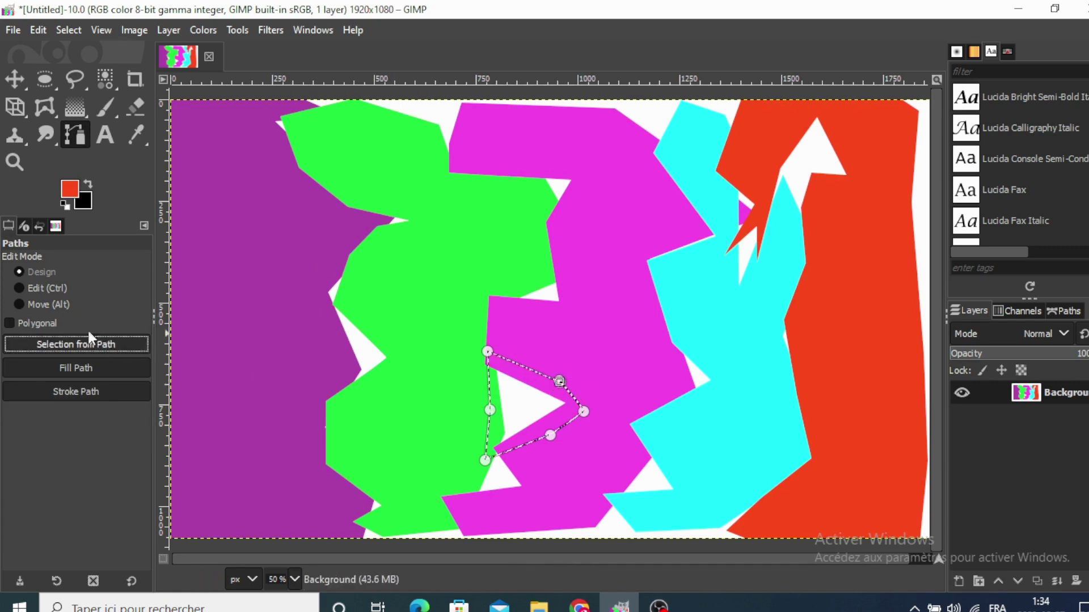
pyautogui.click(71, 187)
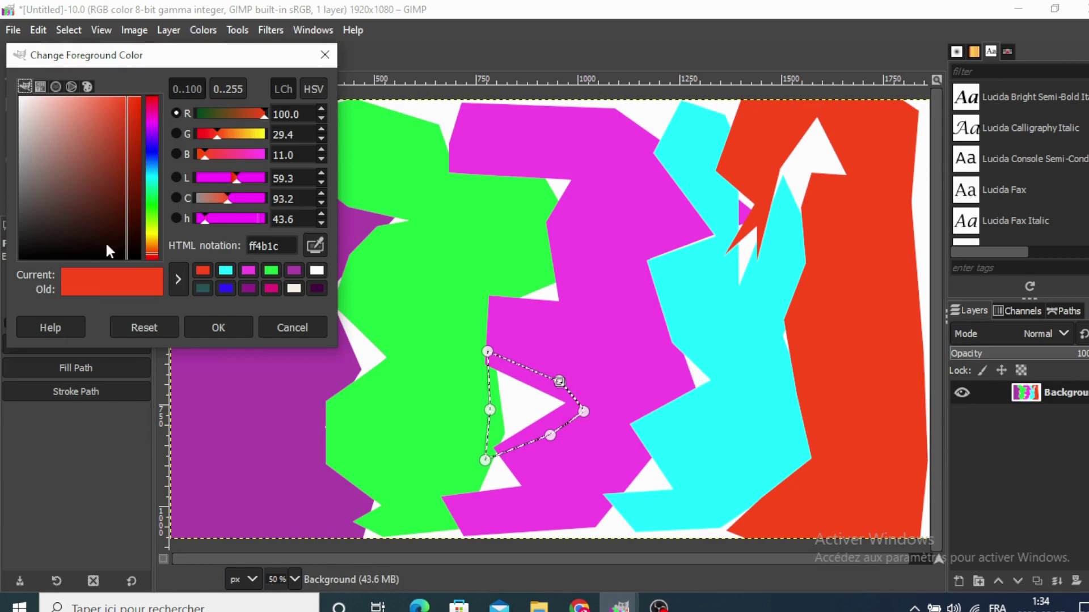
pyautogui.click(154, 234)
pyautogui.click(209, 325)
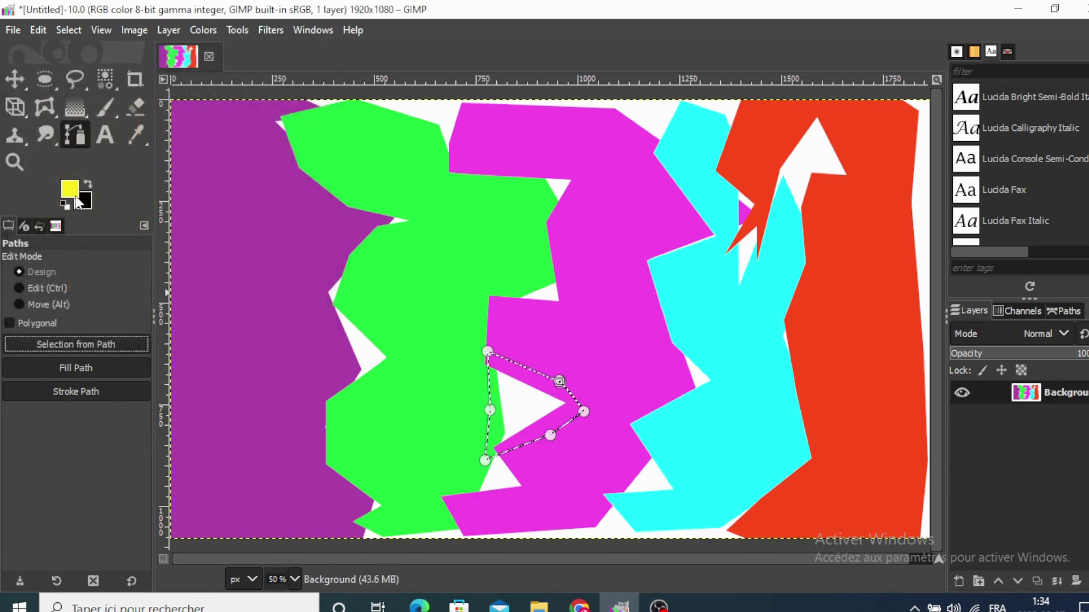
pyautogui.moveTo(79, 193); pyautogui.dragTo(495, 390)
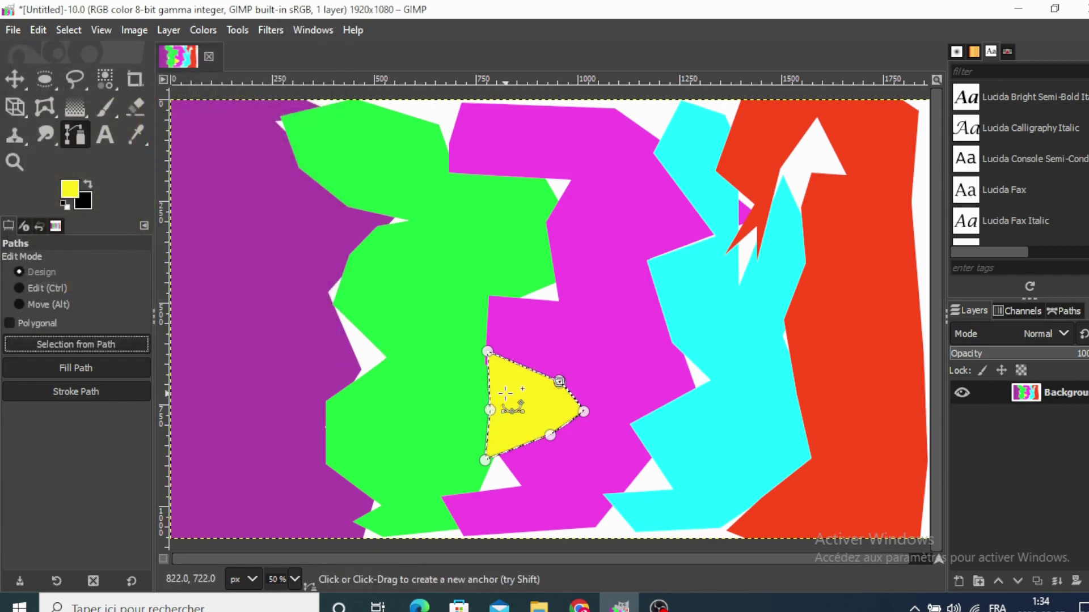
pyautogui.click(11, 79)
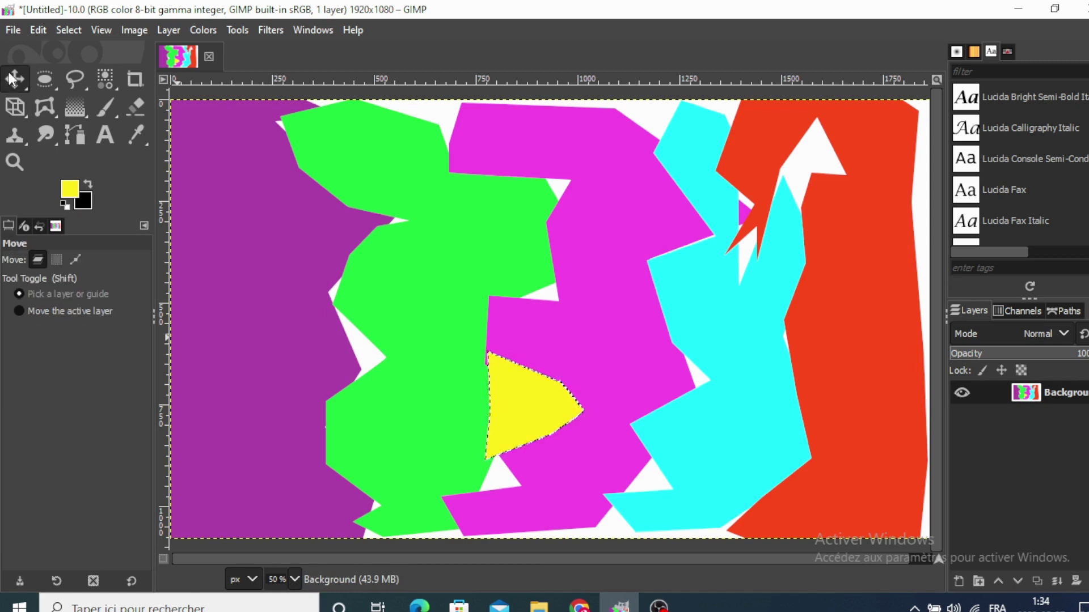
pyautogui.click(69, 30)
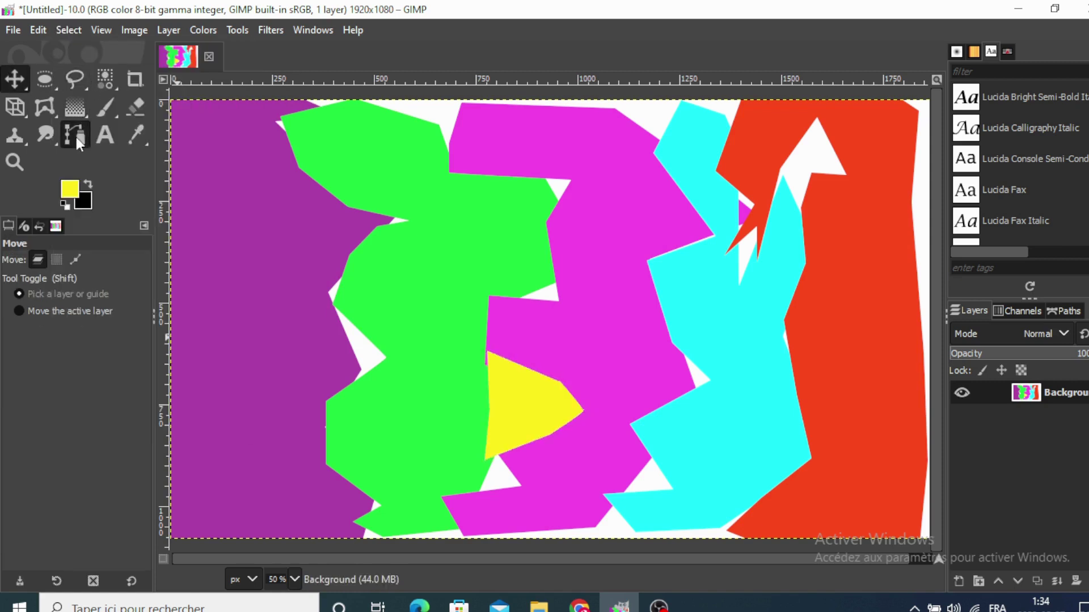
# - Outline the arrow-shaped white notch in the red band with a path
pyautogui.click(76, 137)
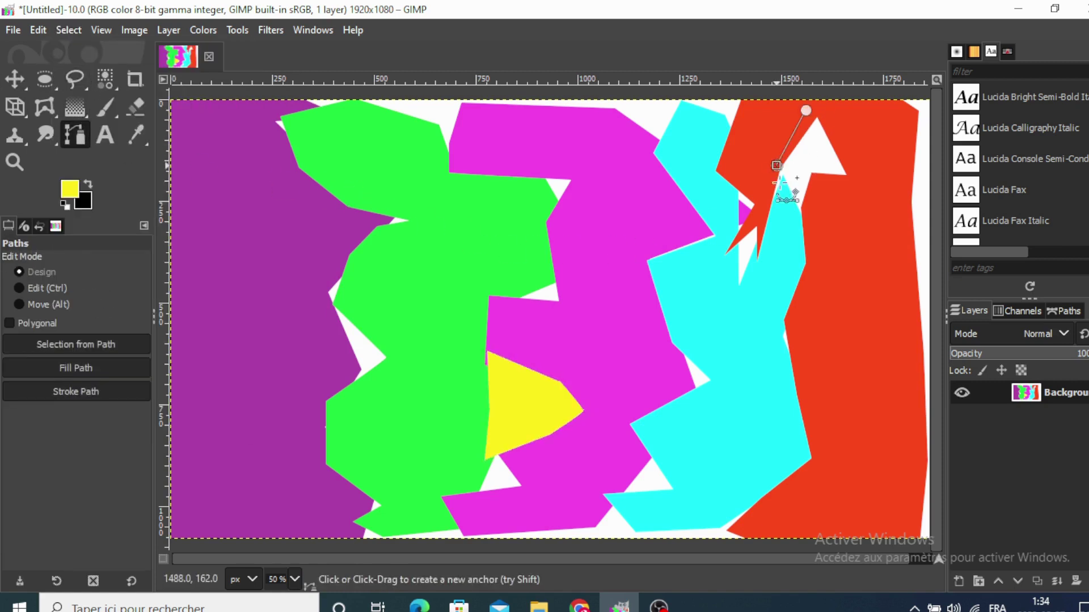
pyautogui.moveTo(856, 156); pyautogui.dragTo(844, 138)
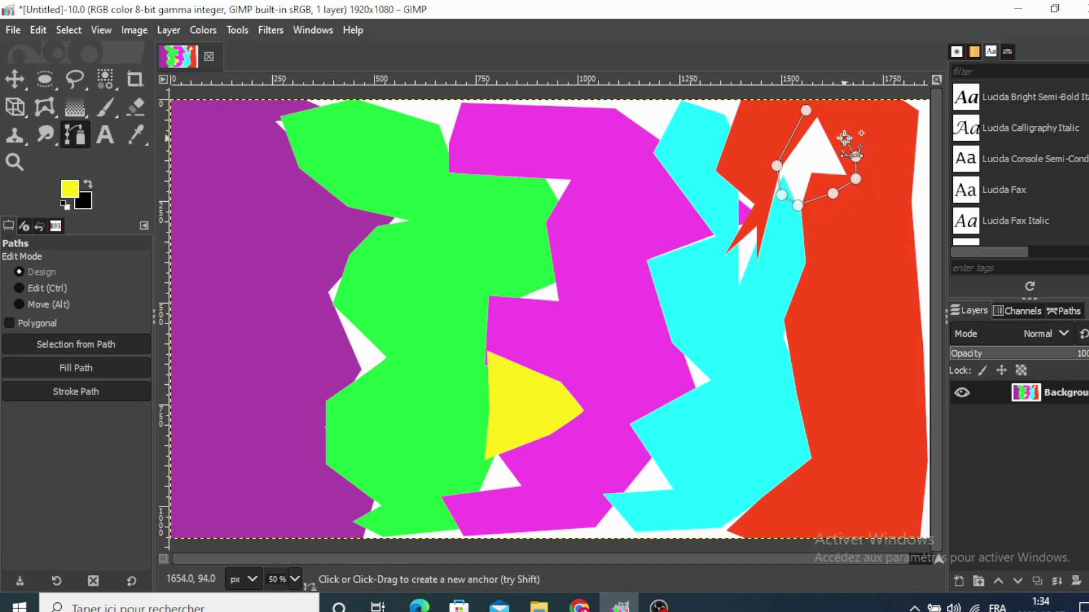
pyautogui.click(806, 112)
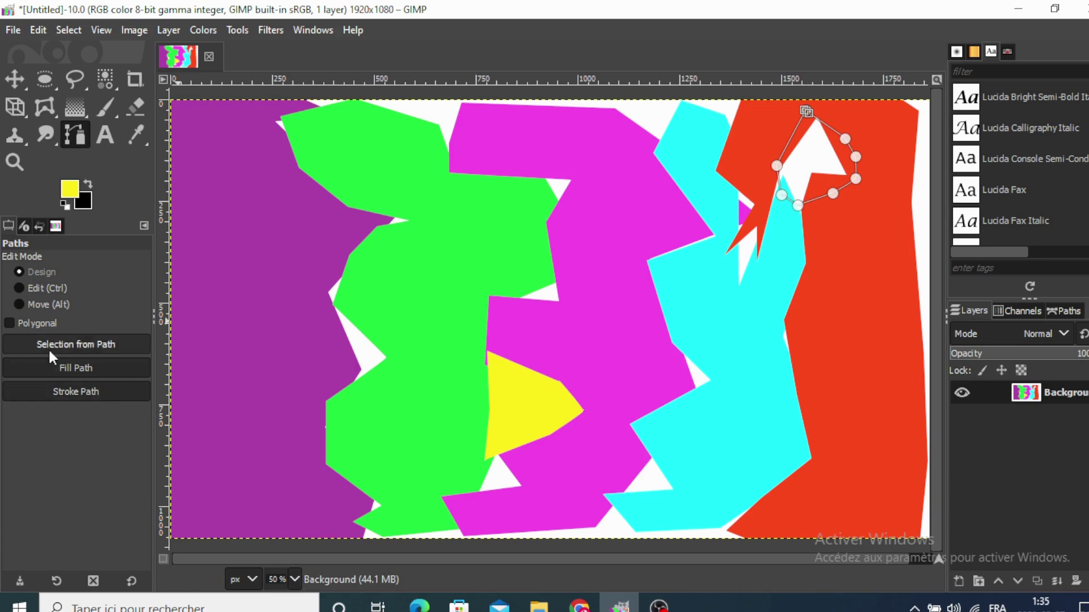
# - Fill the notch with dark green and clear the selection
pyautogui.click(74, 189)
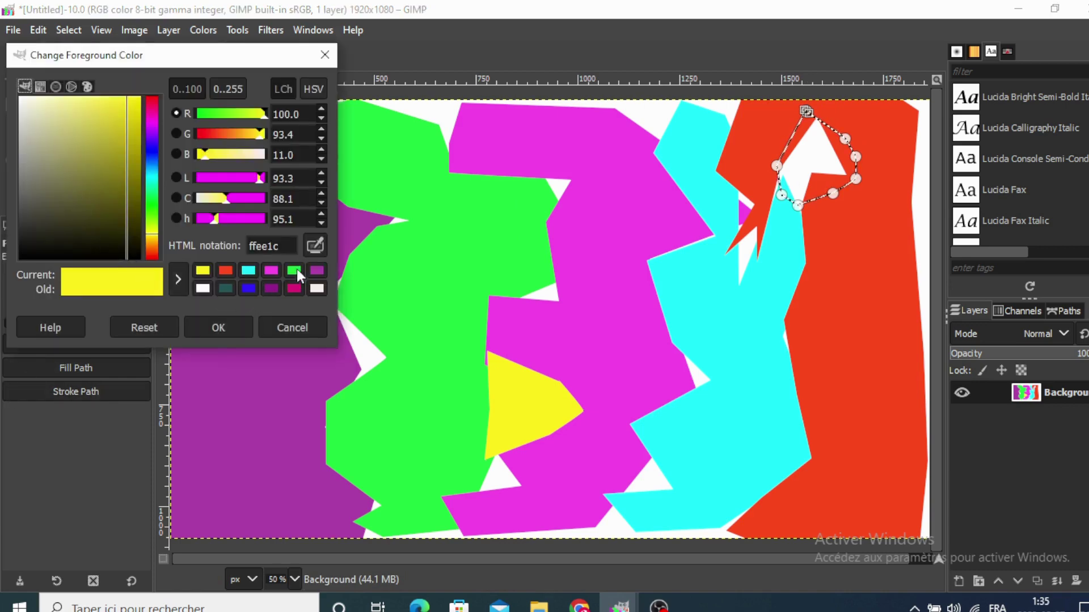
pyautogui.click(149, 207)
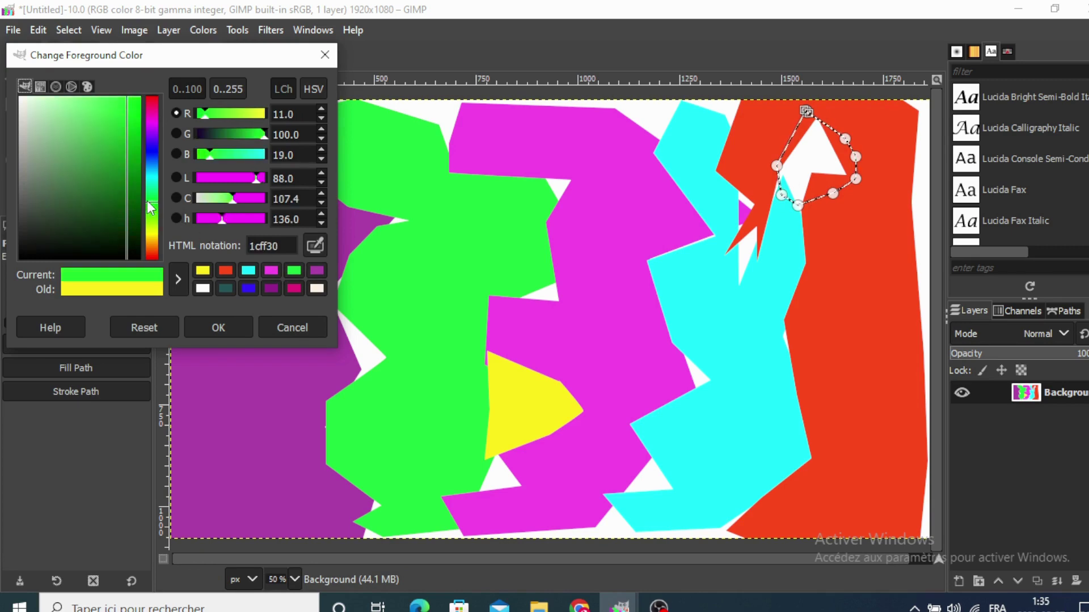
pyautogui.moveTo(131, 183); pyautogui.dragTo(125, 134)
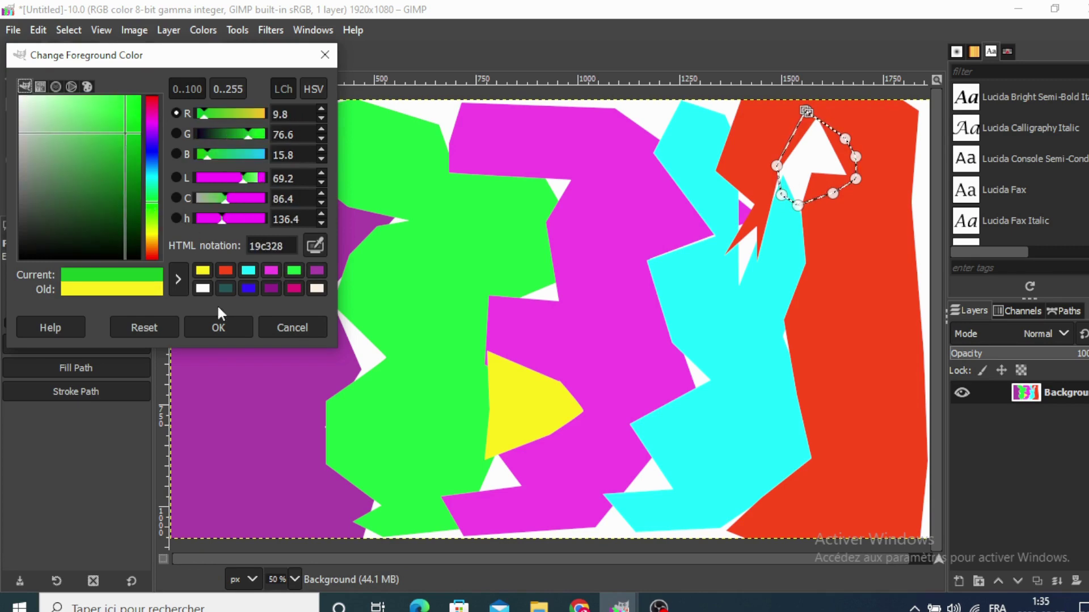
pyautogui.click(228, 329)
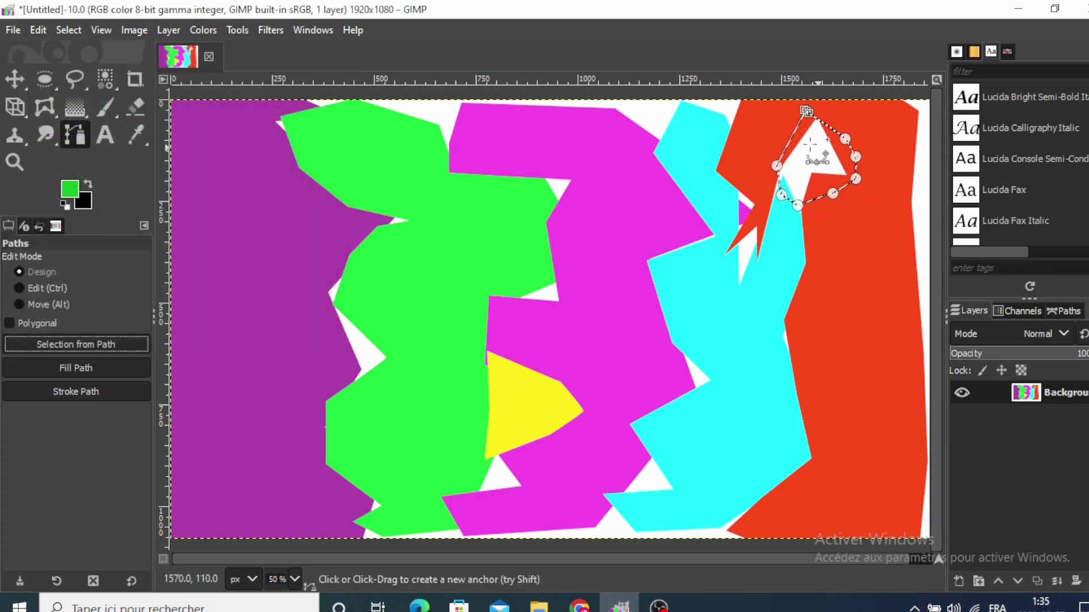
pyautogui.moveTo(69, 188); pyautogui.dragTo(817, 170)
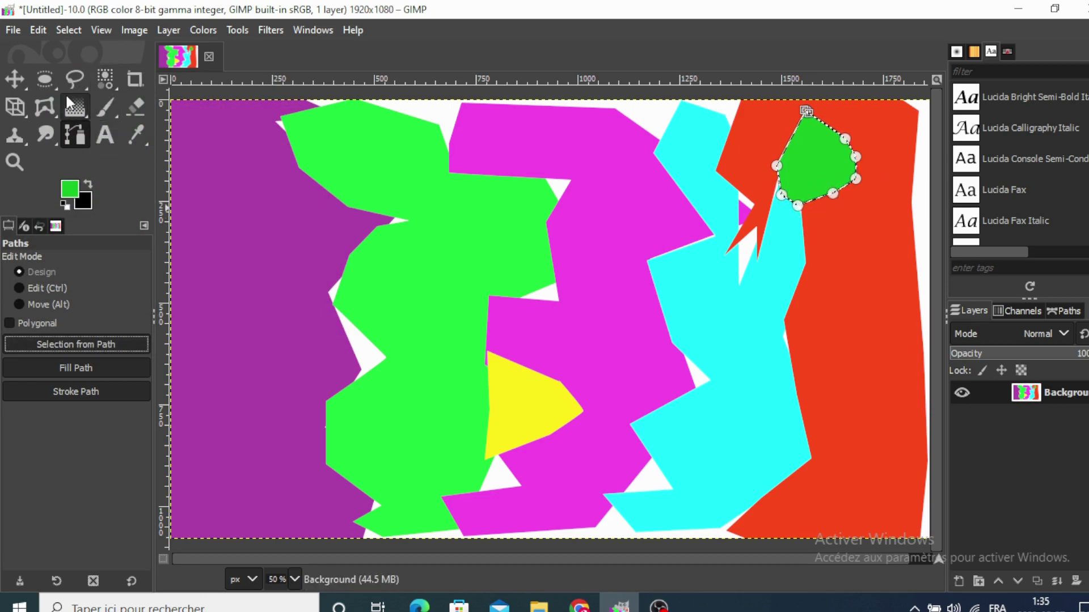
pyautogui.click(68, 31)
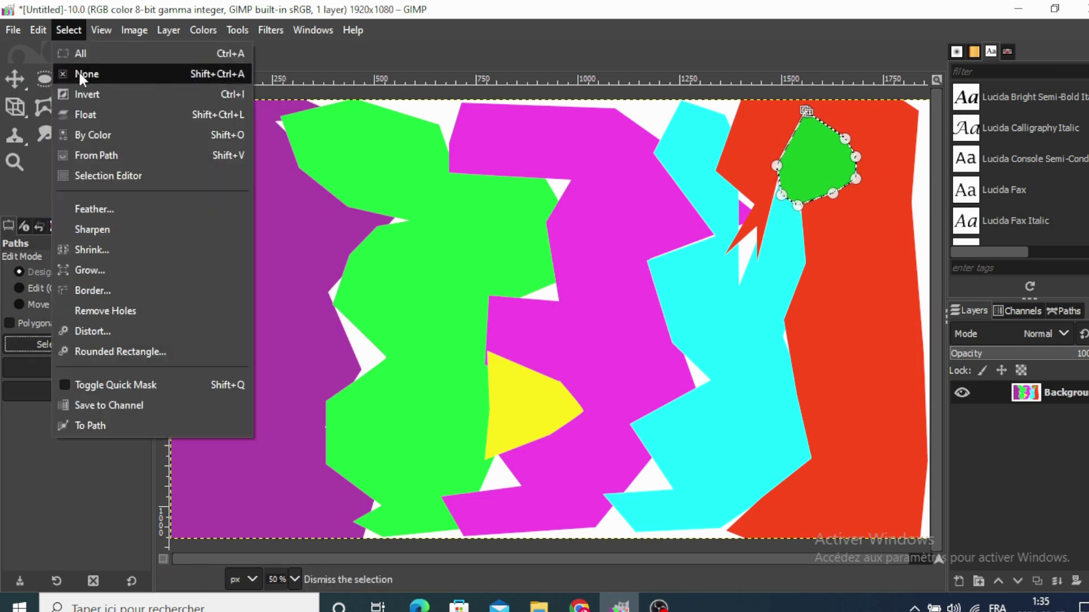
pyautogui.click(78, 71)
pyautogui.click(13, 80)
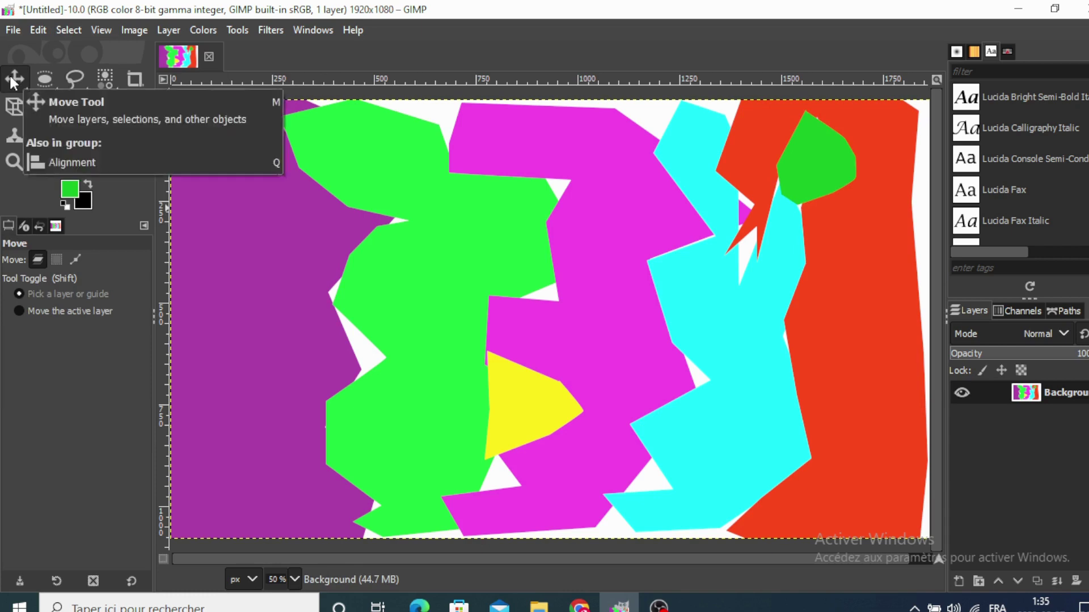
# - Trace a closed path around the white gap between the purple and green bands
pyautogui.click(72, 135)
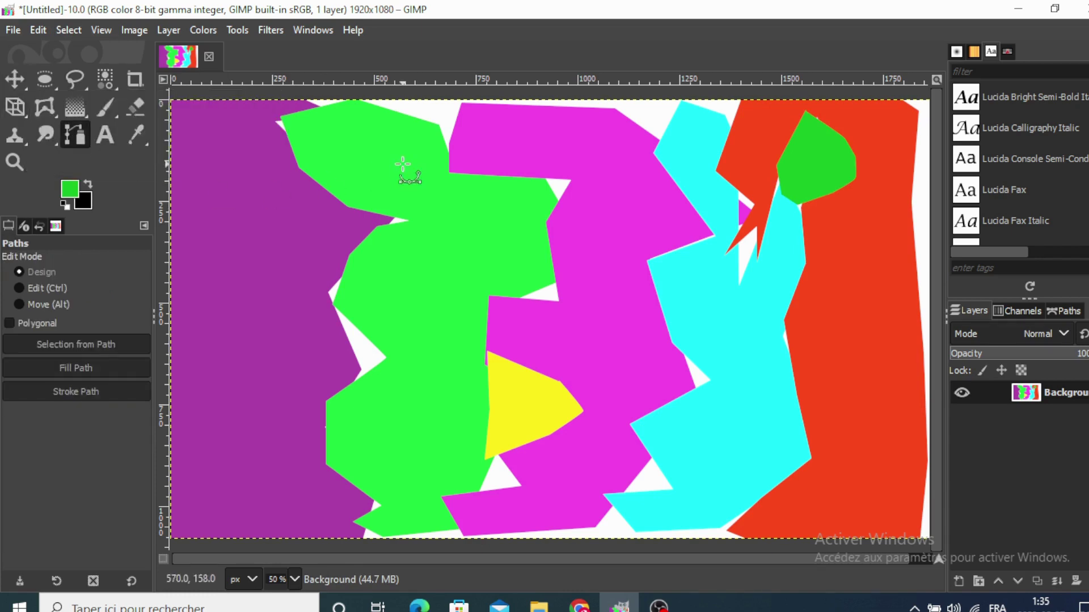
pyautogui.moveTo(328, 276); pyautogui.dragTo(329, 356)
pyautogui.click(361, 389)
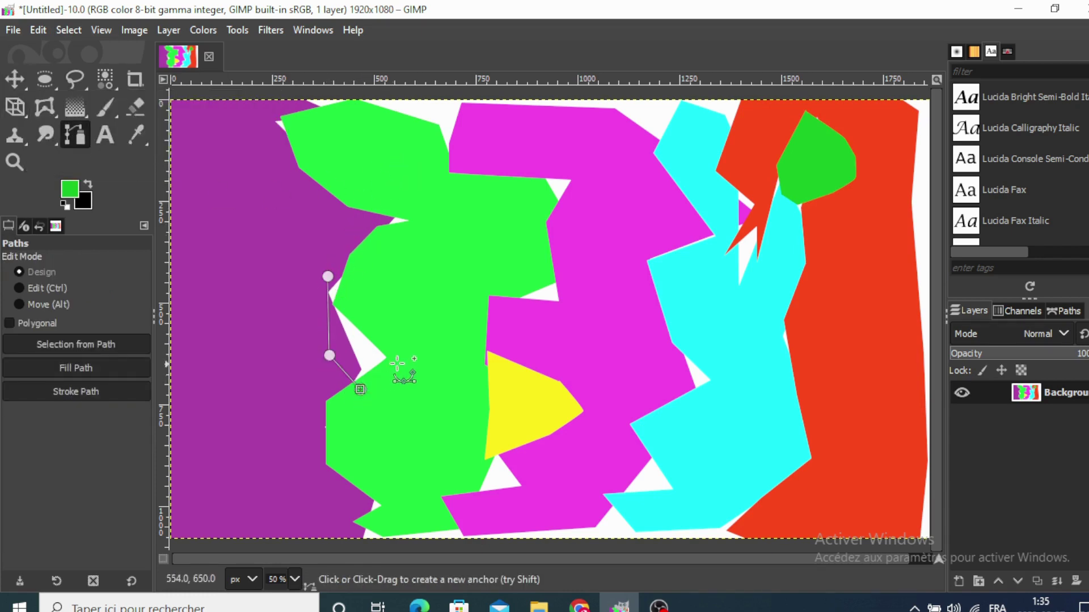
pyautogui.click(397, 364)
pyautogui.click(382, 333)
pyautogui.click(349, 287)
pyautogui.moveTo(348, 287); pyautogui.dragTo(329, 275)
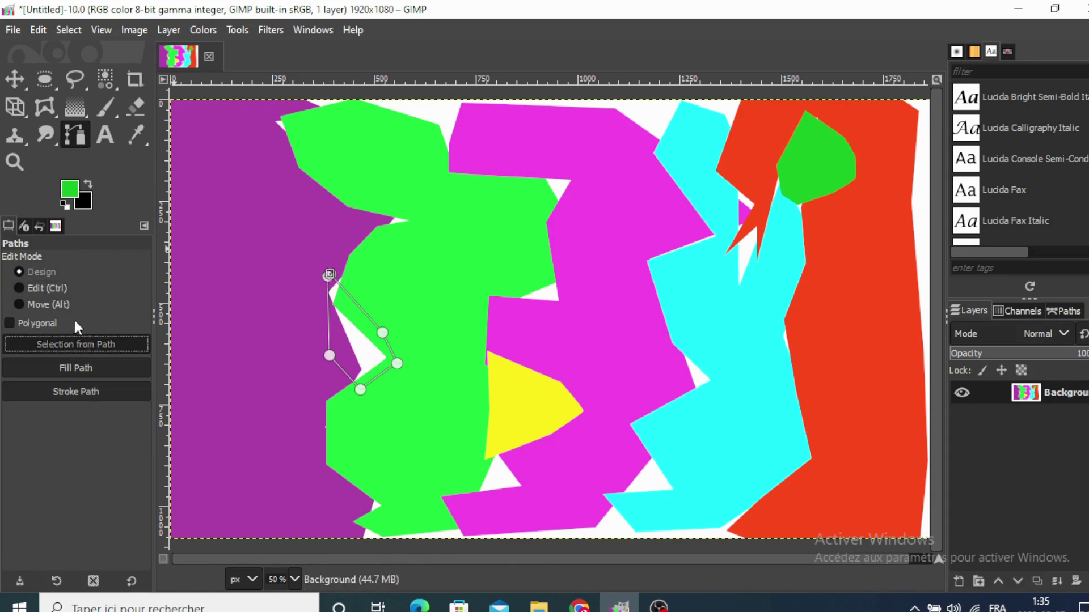
# - Turn the gap path into a selection and fill it with blue
pyautogui.click(76, 344)
pyautogui.click(71, 188)
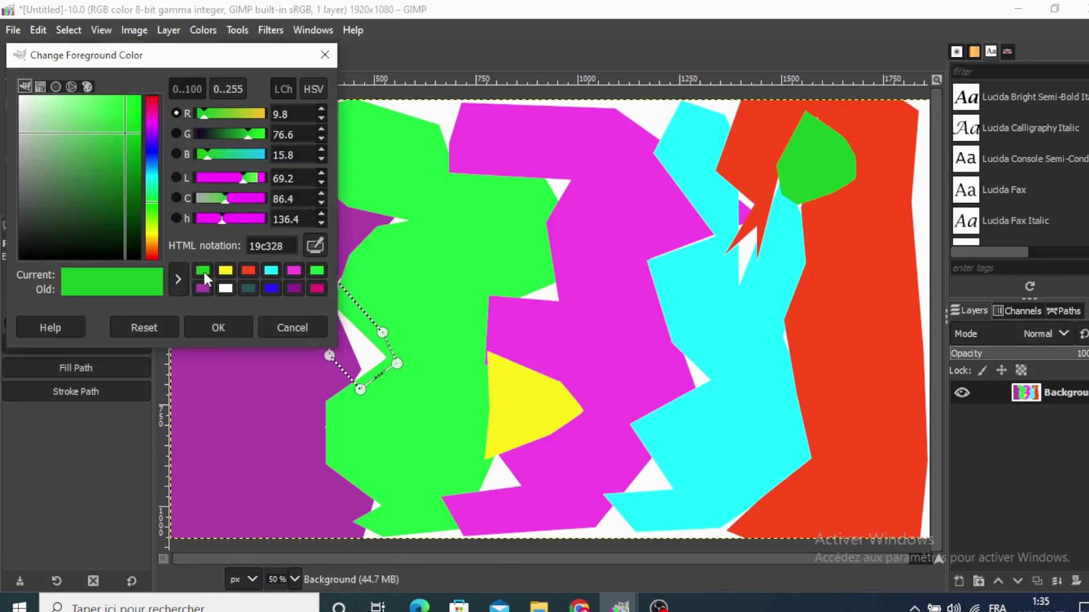
pyautogui.click(271, 288)
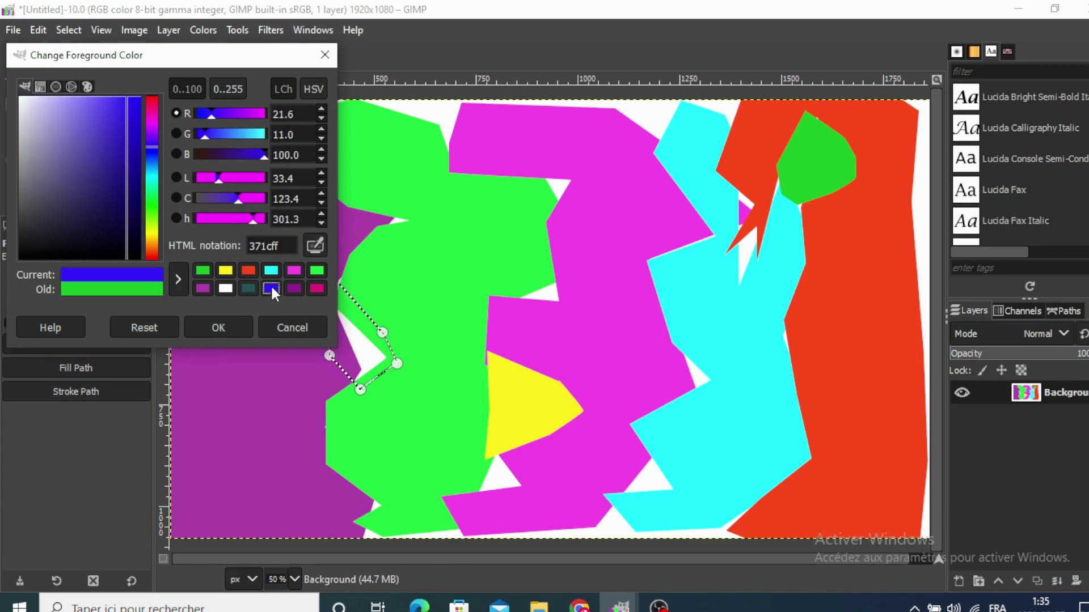
pyautogui.click(215, 329)
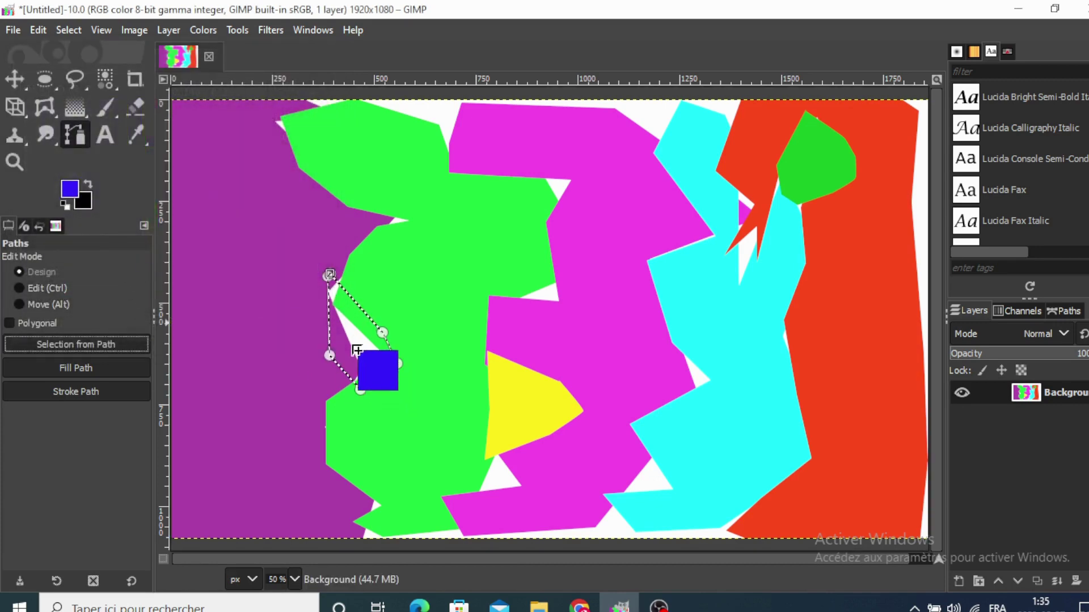
pyautogui.moveTo(74, 193); pyautogui.dragTo(365, 370)
pyautogui.click(14, 79)
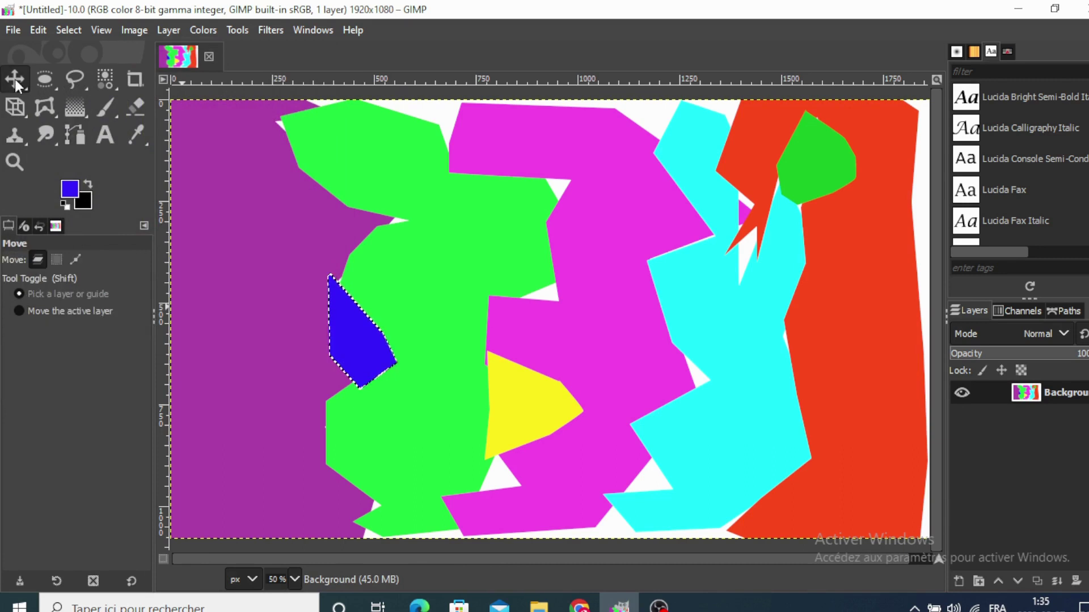
pyautogui.click(69, 30)
# - Clear the blue selection and trace the white strip down to the bottom-right corner
pyautogui.click(85, 73)
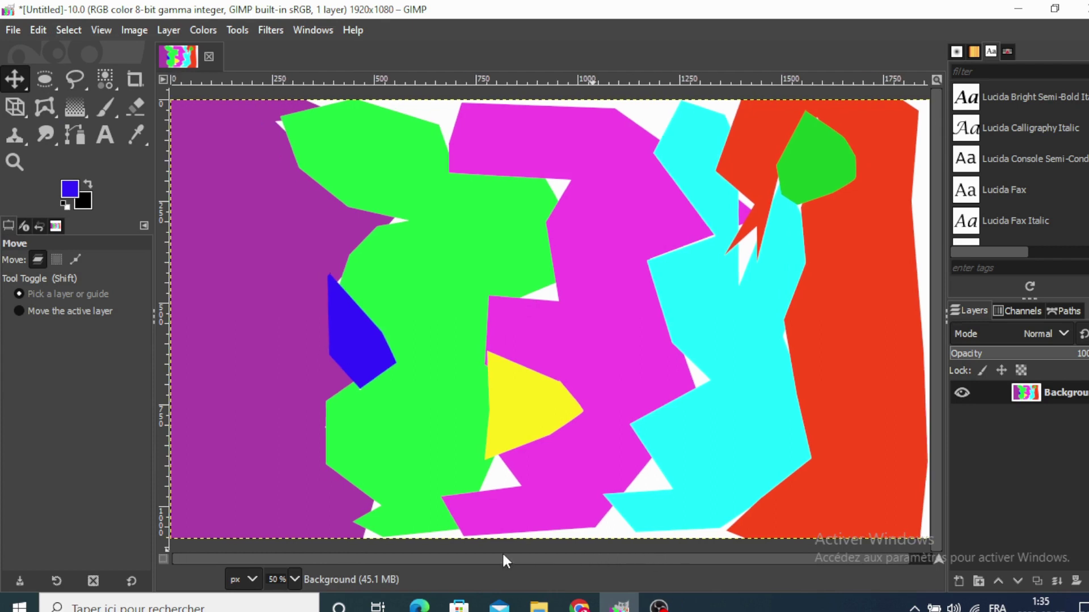
pyautogui.click(87, 141)
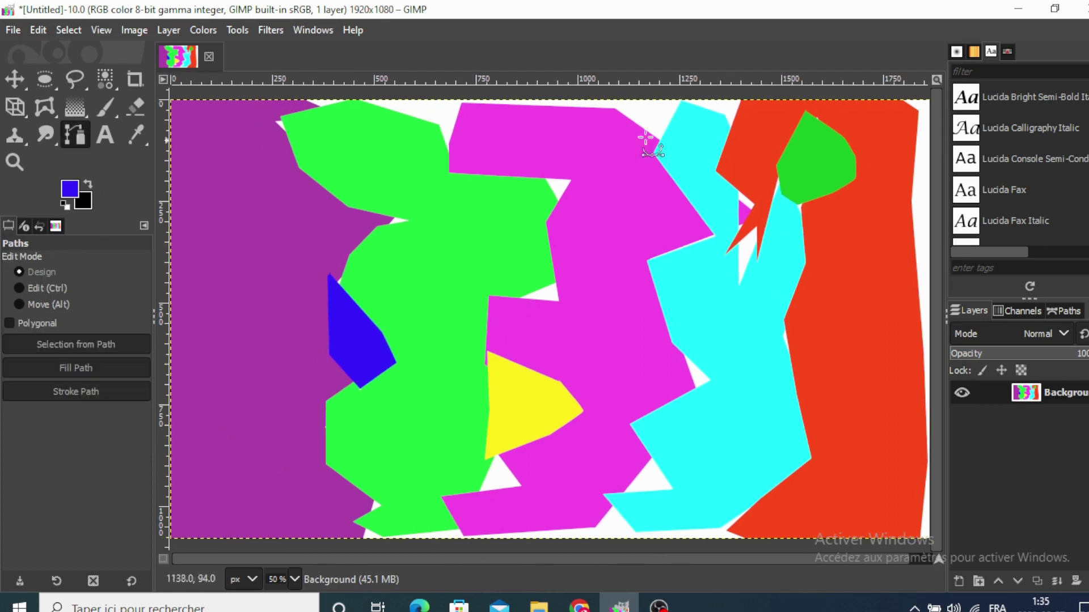
pyautogui.click(903, 188)
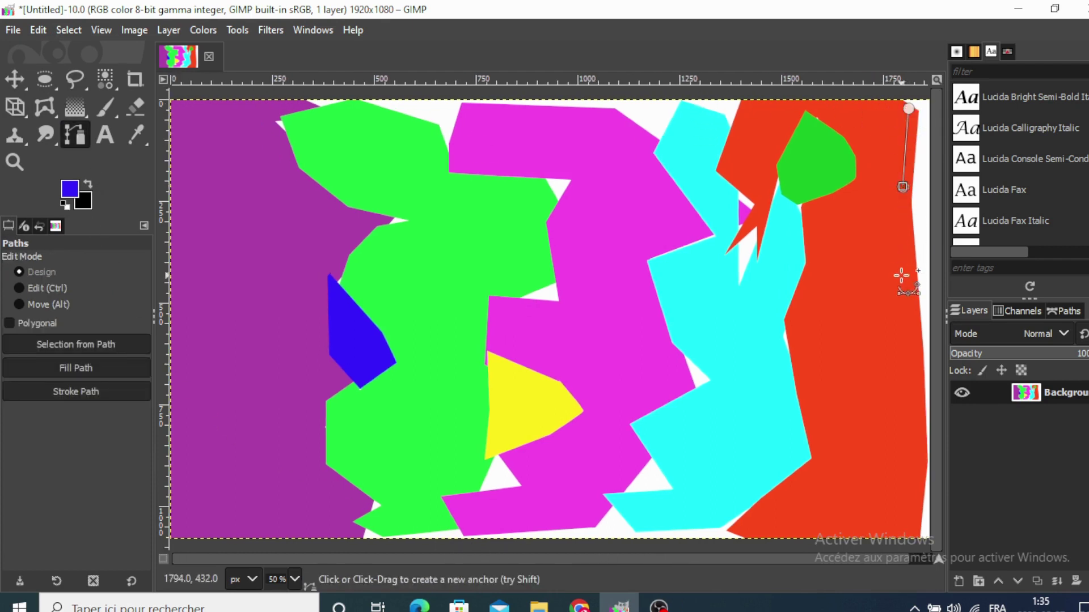
pyautogui.click(889, 275)
pyautogui.click(914, 319)
pyautogui.click(894, 336)
pyautogui.click(914, 394)
pyautogui.click(890, 424)
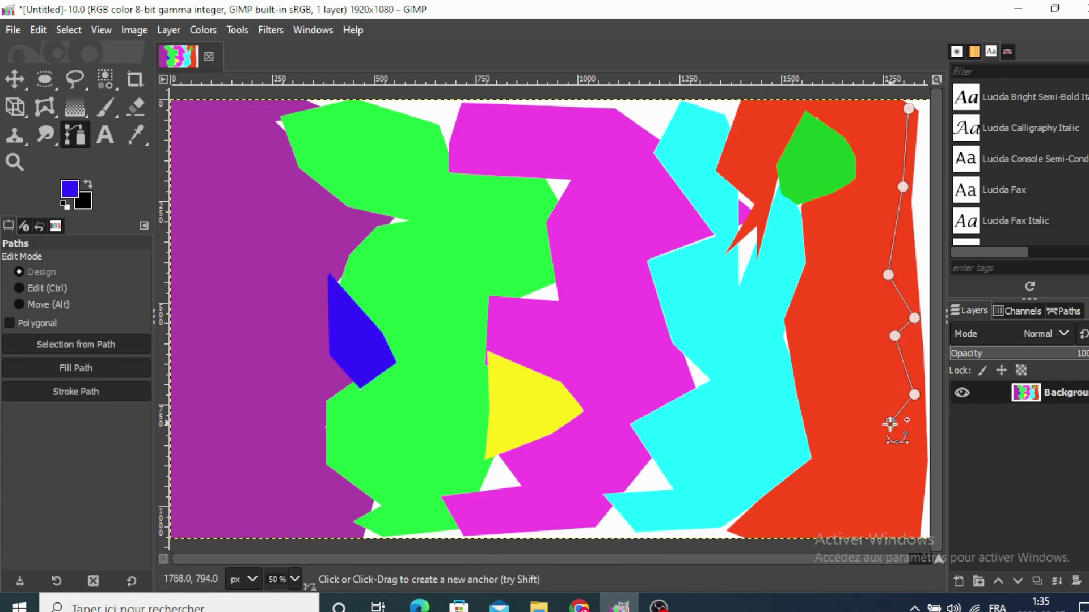
pyautogui.click(911, 470)
pyautogui.click(876, 506)
pyautogui.click(896, 527)
pyautogui.click(921, 540)
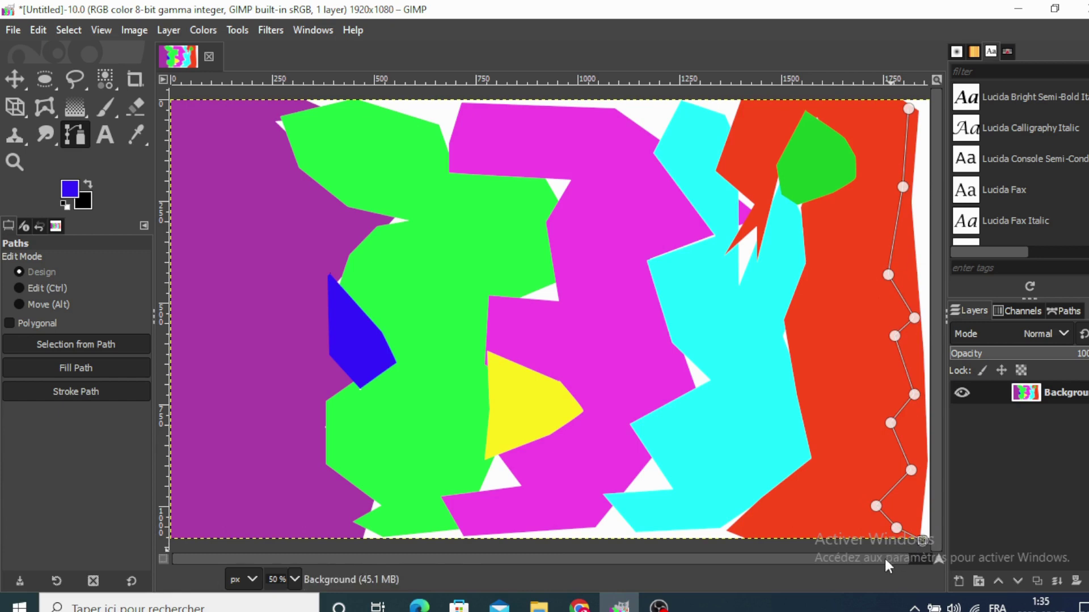
# - Run the path back up the right canvas edge and nudge the lower-right anchor upward
pyautogui.moveTo(884, 556); pyautogui.dragTo(909, 557)
pyautogui.click(920, 506)
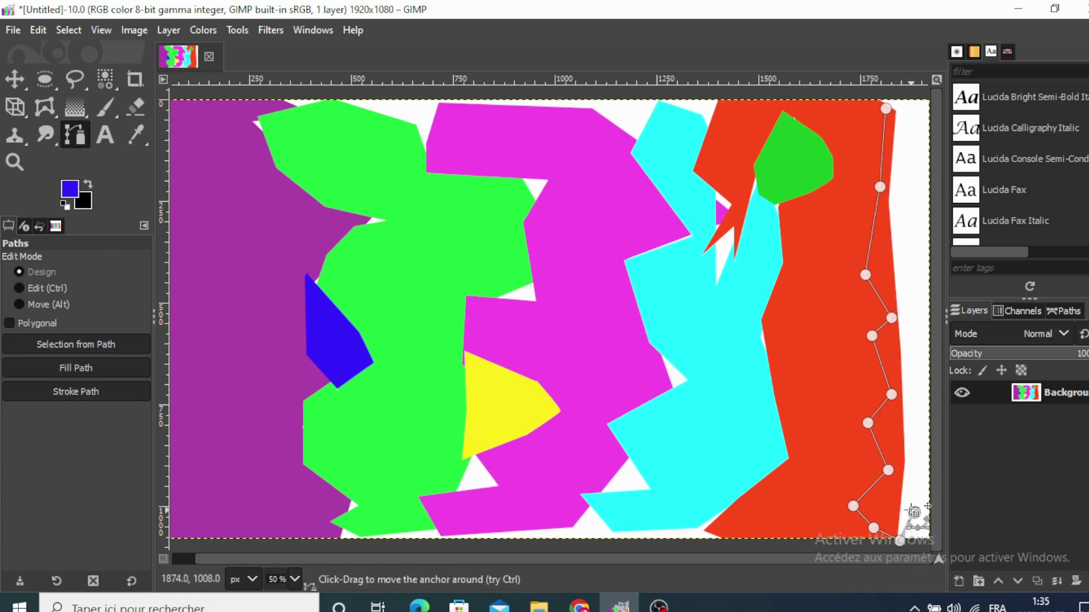
pyautogui.click(925, 459)
pyautogui.click(920, 347)
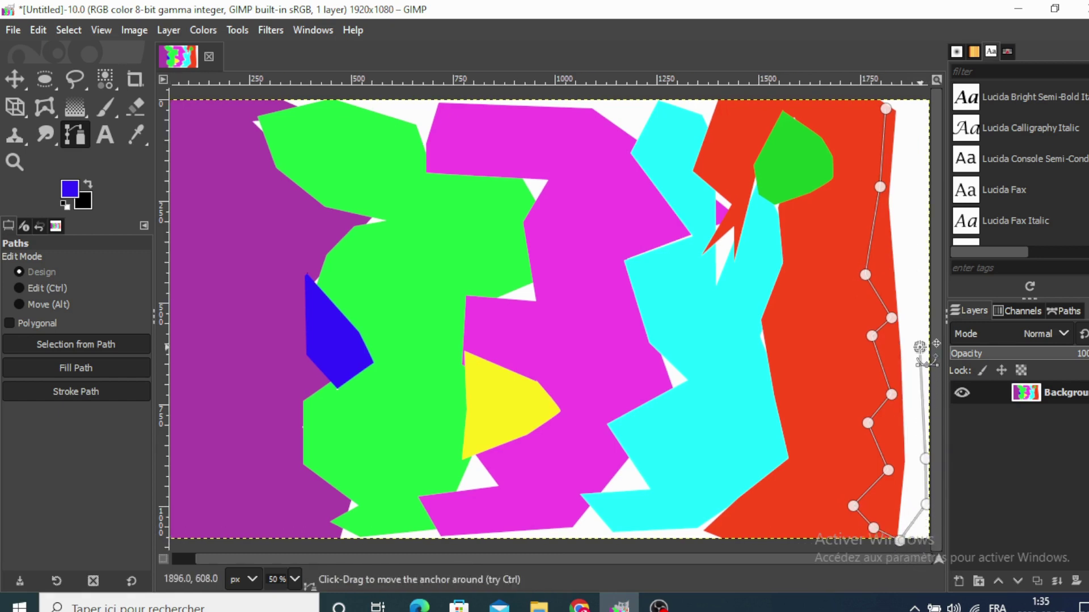
pyautogui.click(919, 284)
pyautogui.click(925, 160)
pyautogui.click(922, 109)
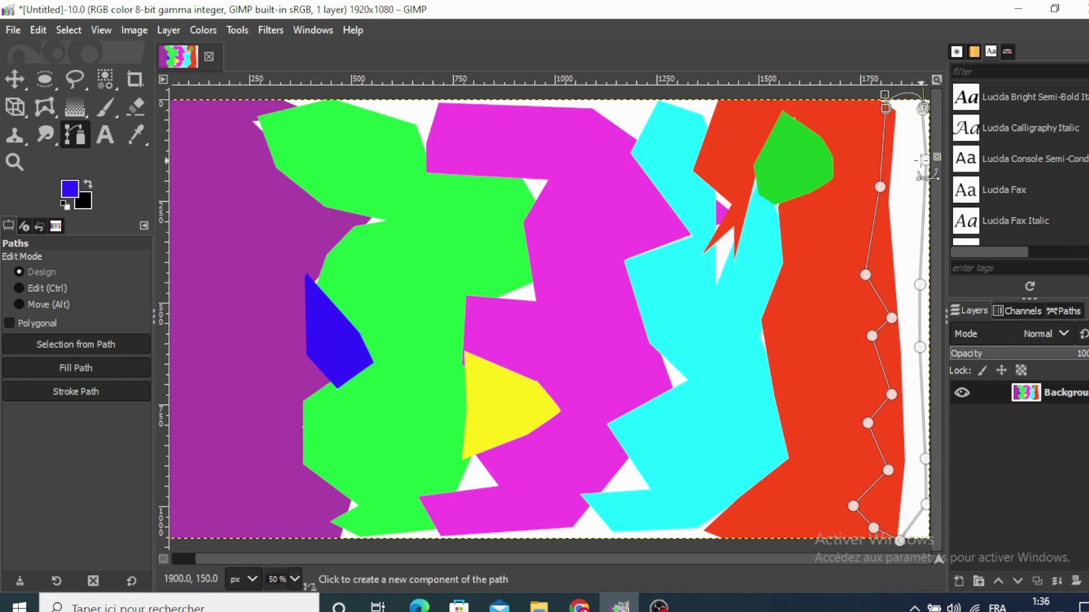
pyautogui.click(921, 285)
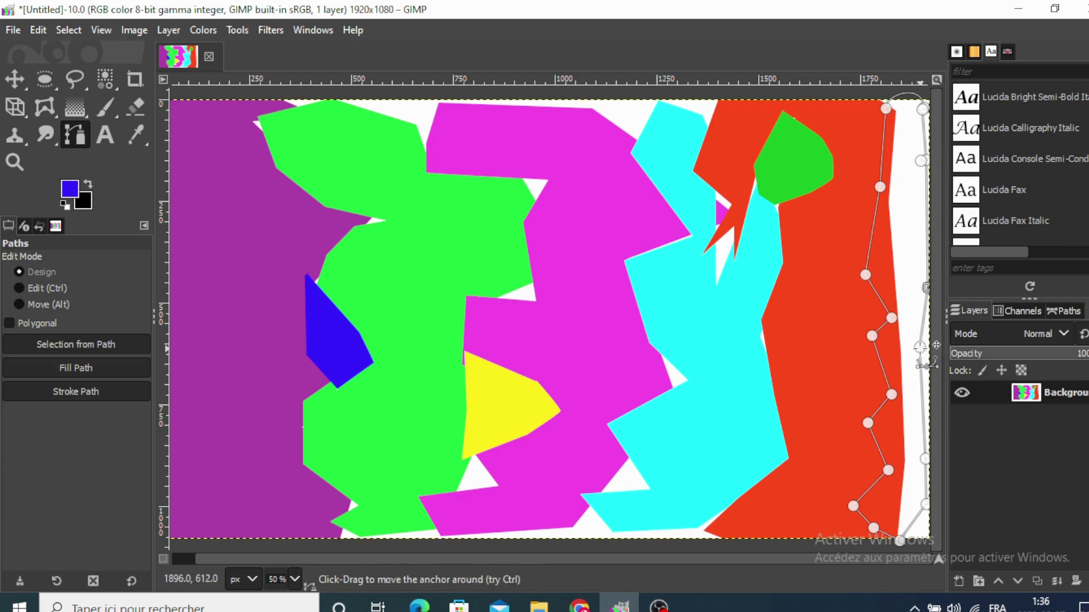
pyautogui.click(926, 504)
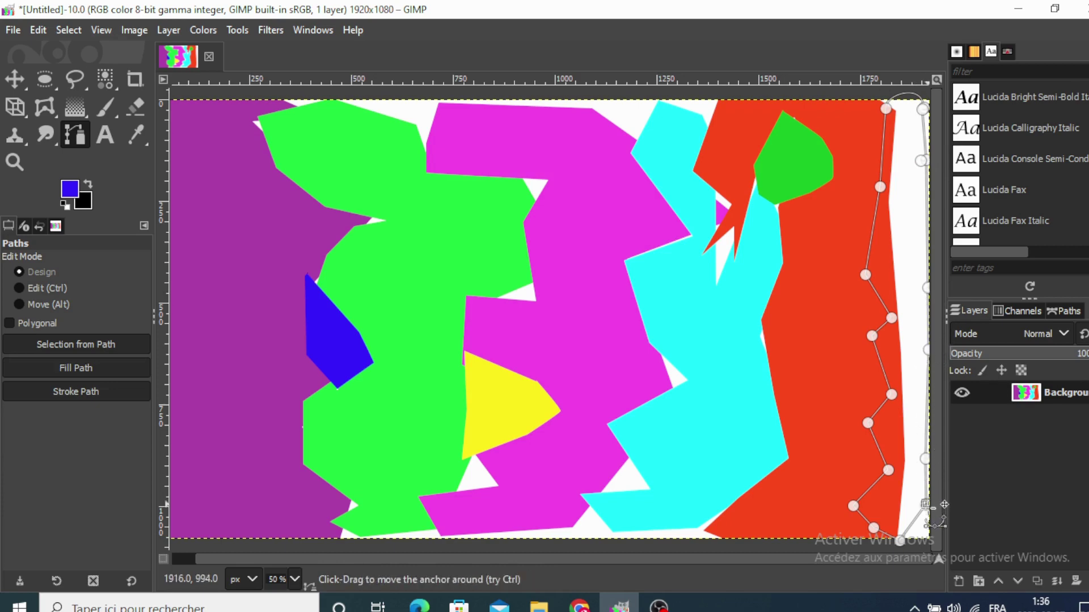
pyautogui.moveTo(925, 504); pyautogui.dragTo(929, 457)
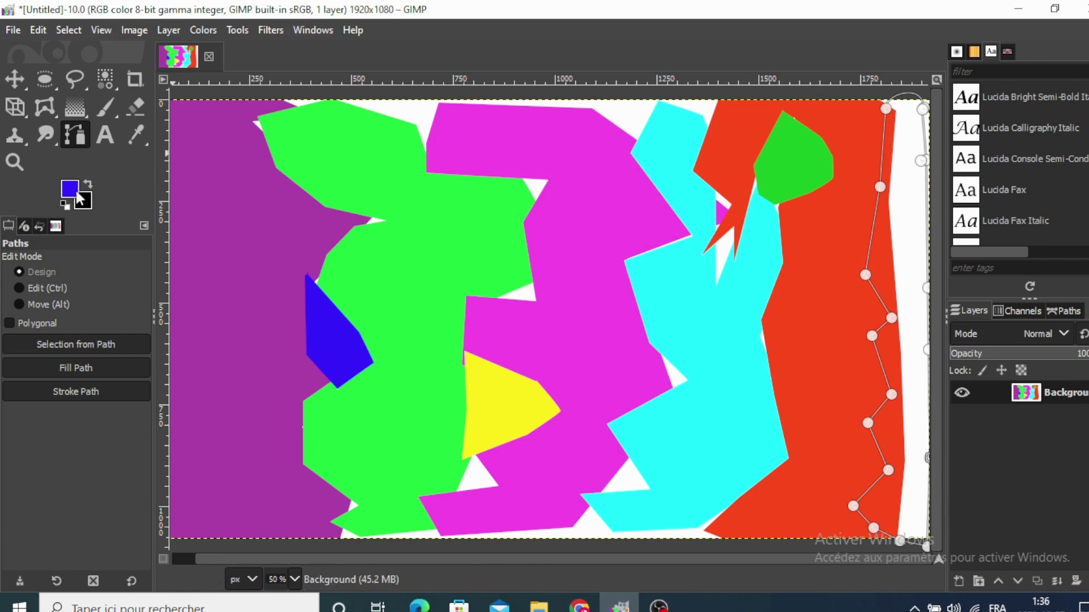
# - Fill the right-edge strip selection with pinkish red ff1c52
pyautogui.click(60, 339)
pyautogui.click(70, 190)
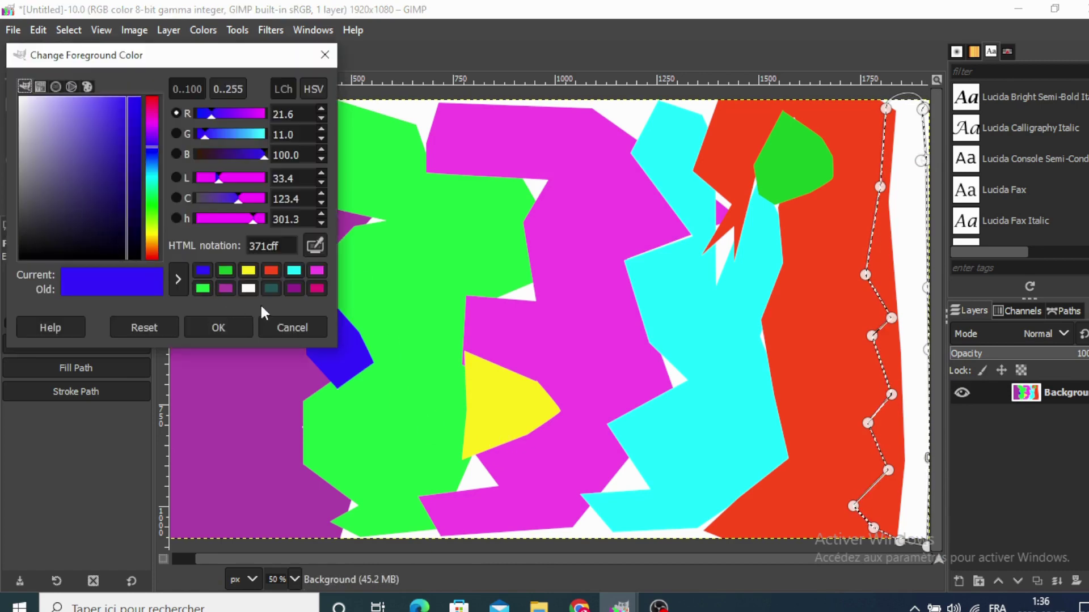
pyautogui.click(151, 102)
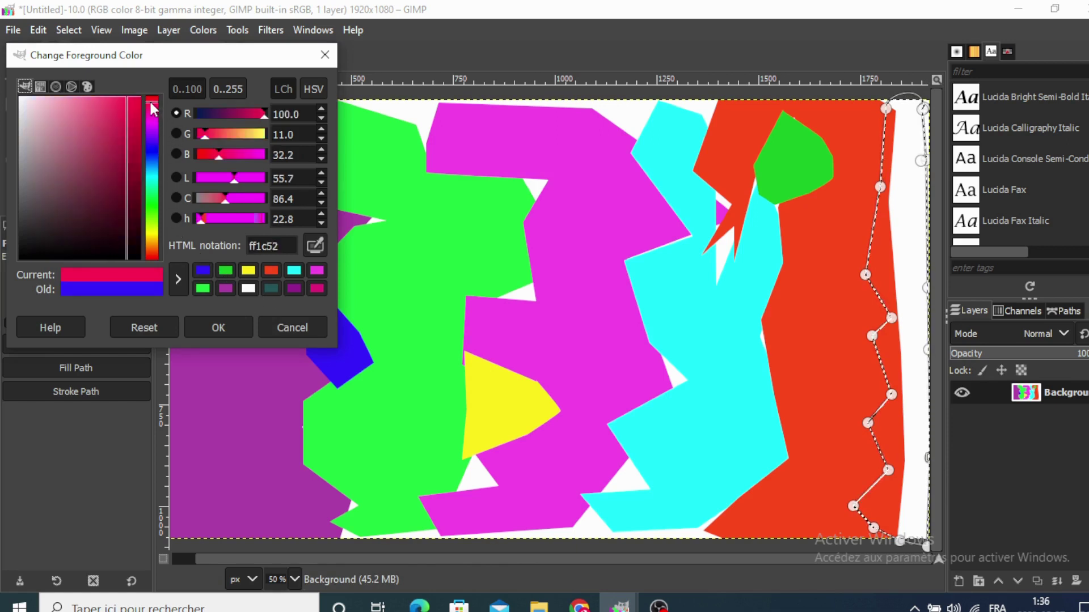
pyautogui.click(218, 329)
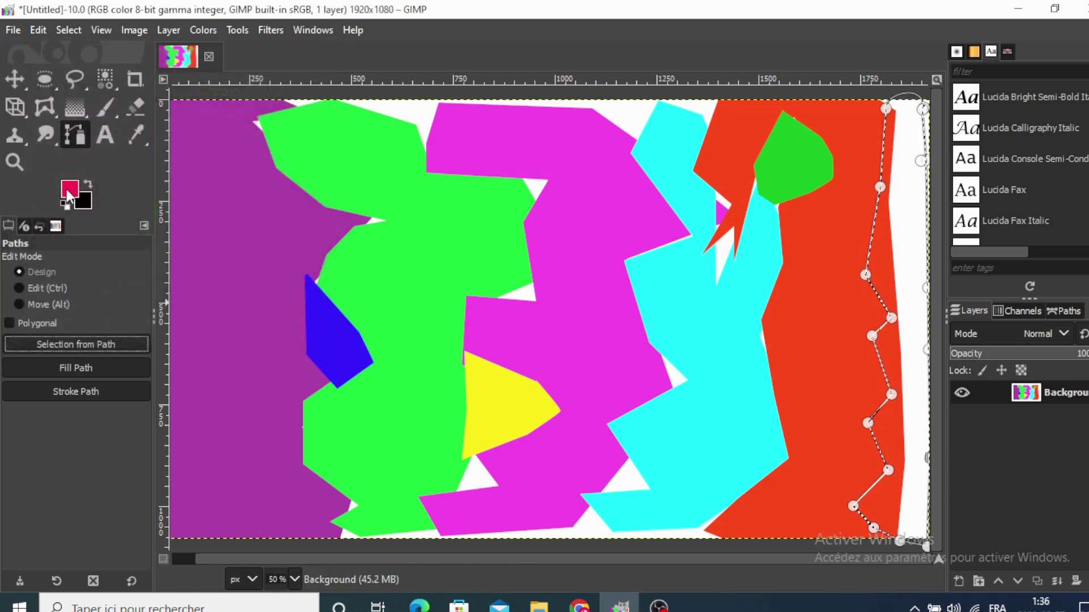
pyautogui.moveTo(69, 189); pyautogui.dragTo(903, 245)
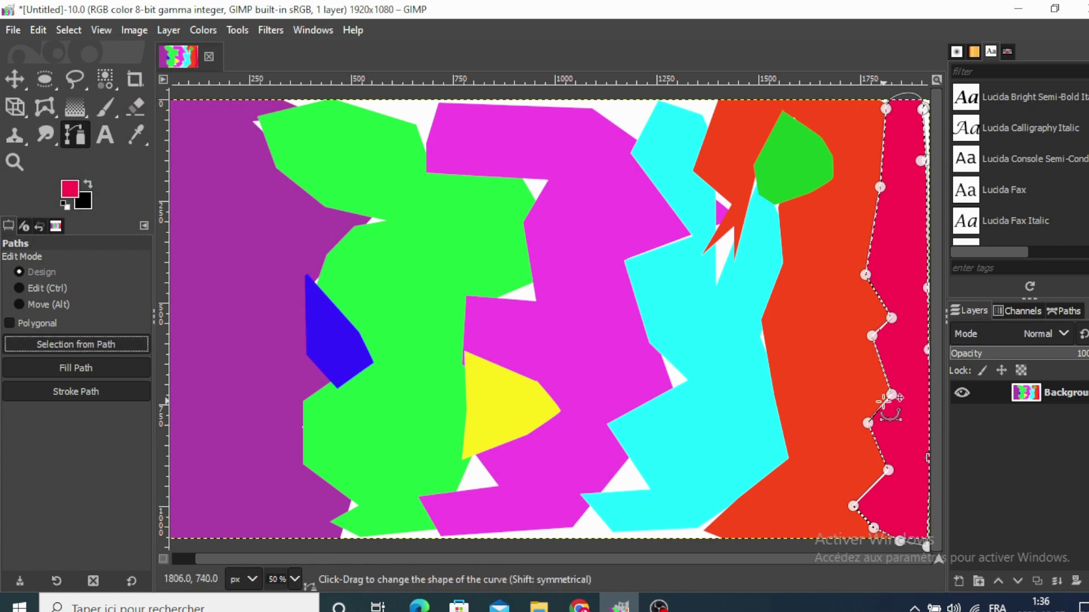
# - Select the whole image to drop the strip selection and switch to the Move tool
pyautogui.click(67, 30)
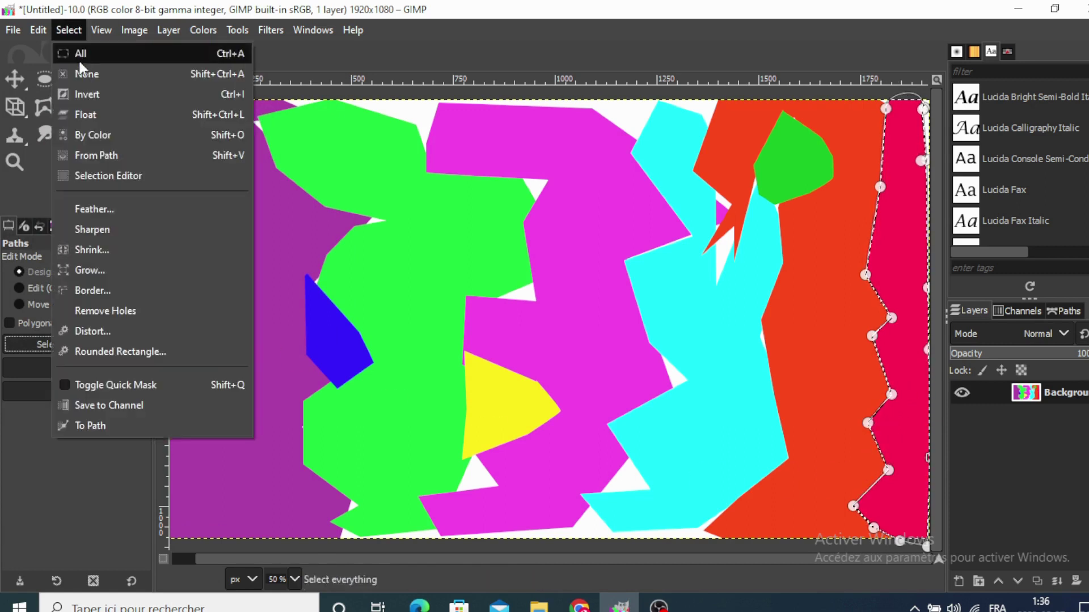
pyautogui.click(79, 61)
pyautogui.click(17, 81)
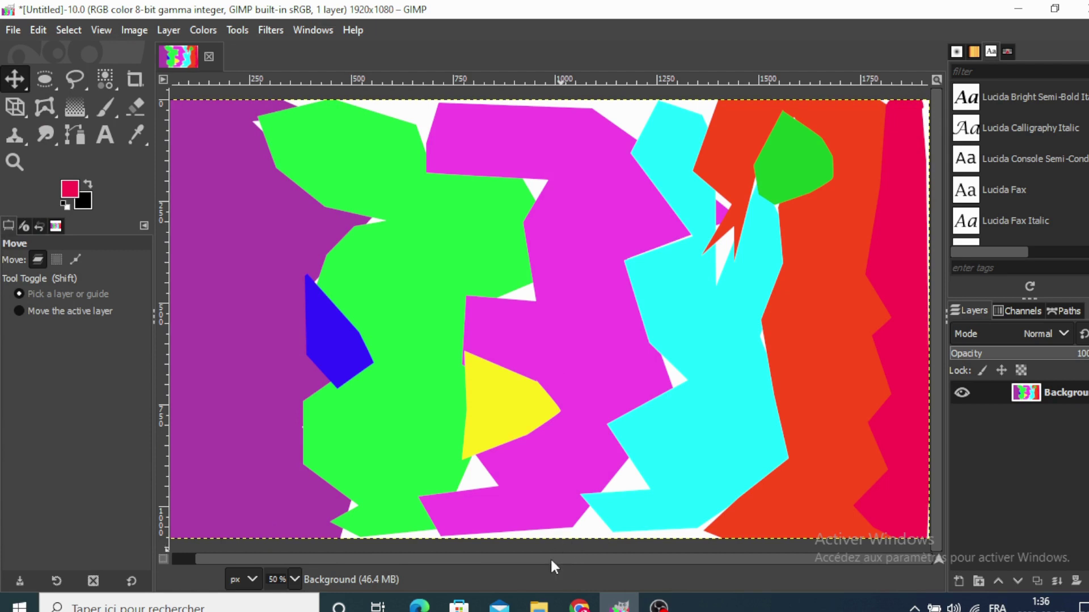
pyautogui.moveTo(550, 557); pyautogui.dragTo(517, 568)
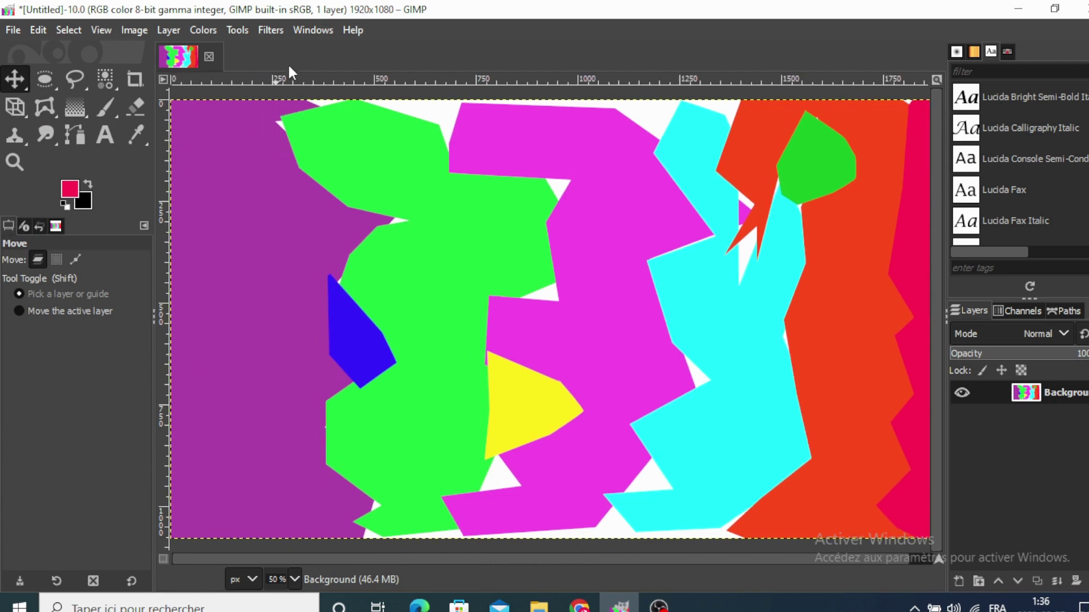
# - Apply a Gaussian Blur of size about 112 to the whole image
pyautogui.click(273, 30)
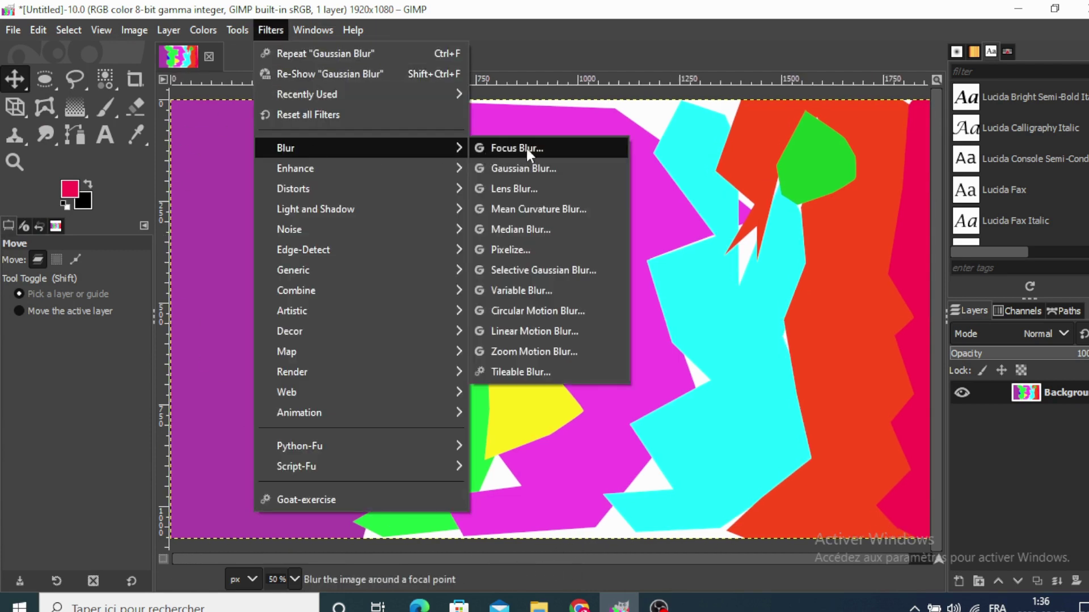
pyautogui.click(528, 166)
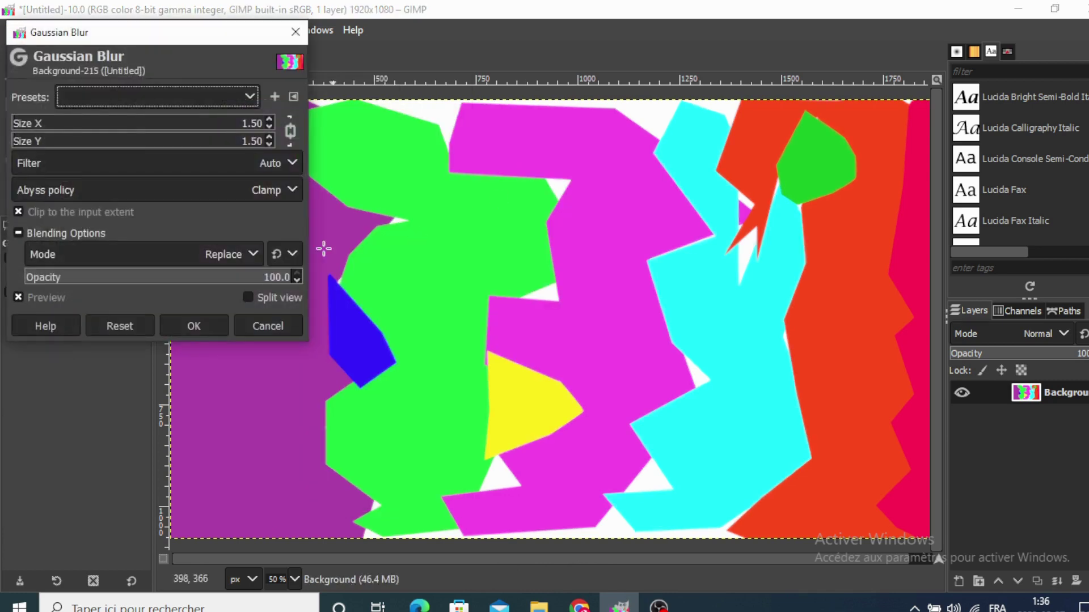
pyautogui.moveTo(19, 127); pyautogui.dragTo(328, 157)
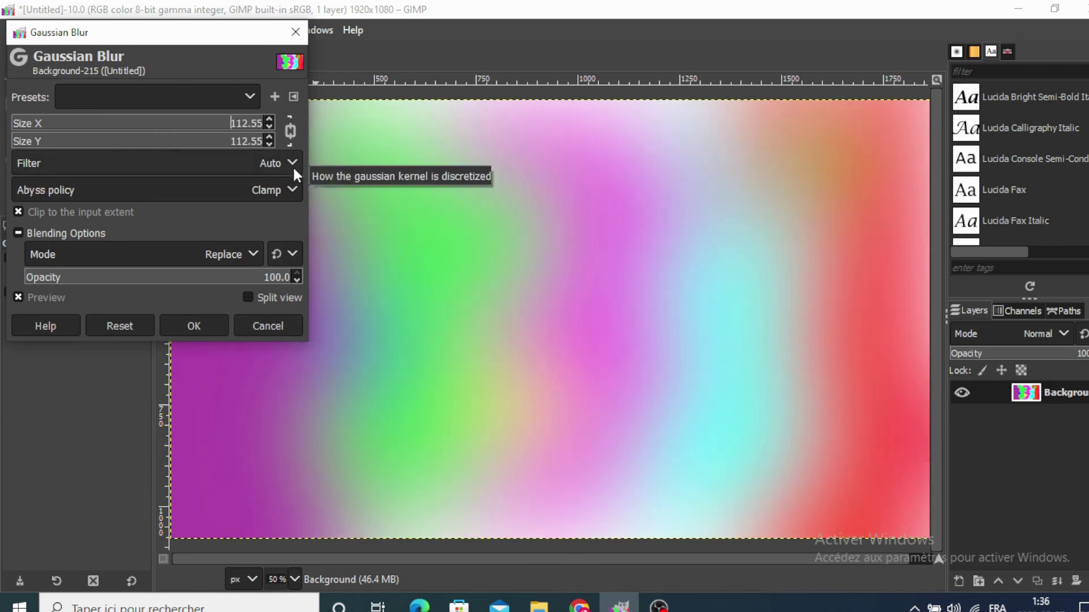
pyautogui.click(208, 321)
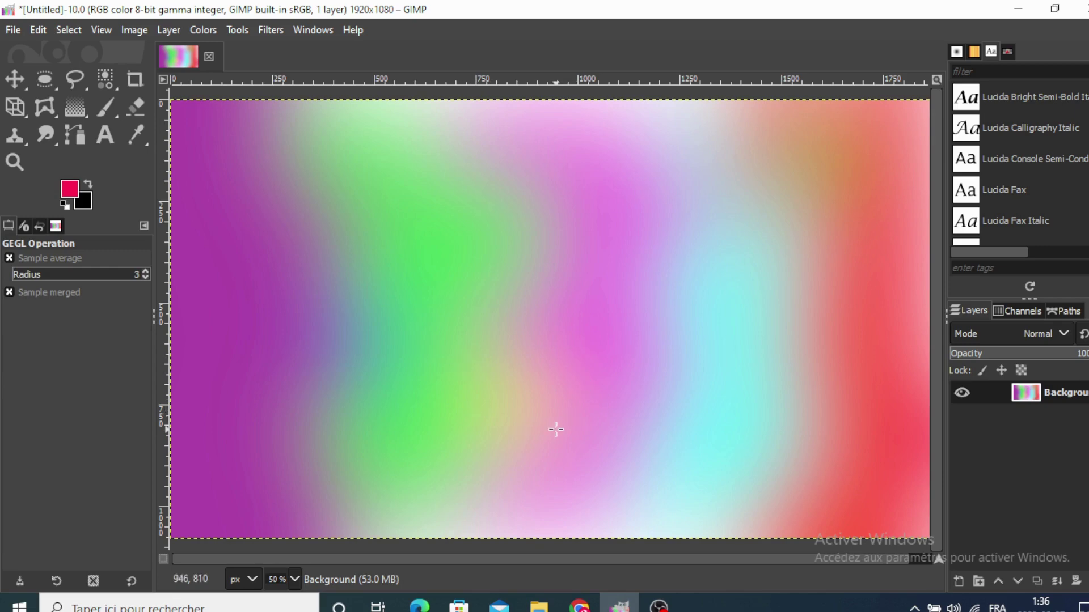
# - Set the text colour to white and drag a large text box across the upper middle
pyautogui.click(104, 129)
pyautogui.click(67, 380)
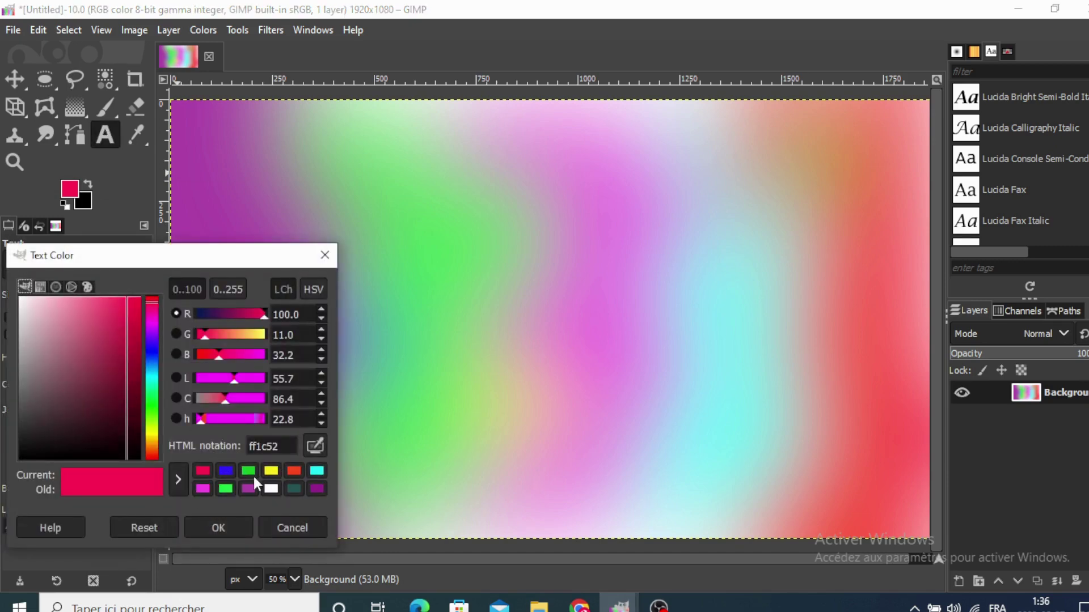
pyautogui.moveTo(48, 450); pyautogui.dragTo(38, 448)
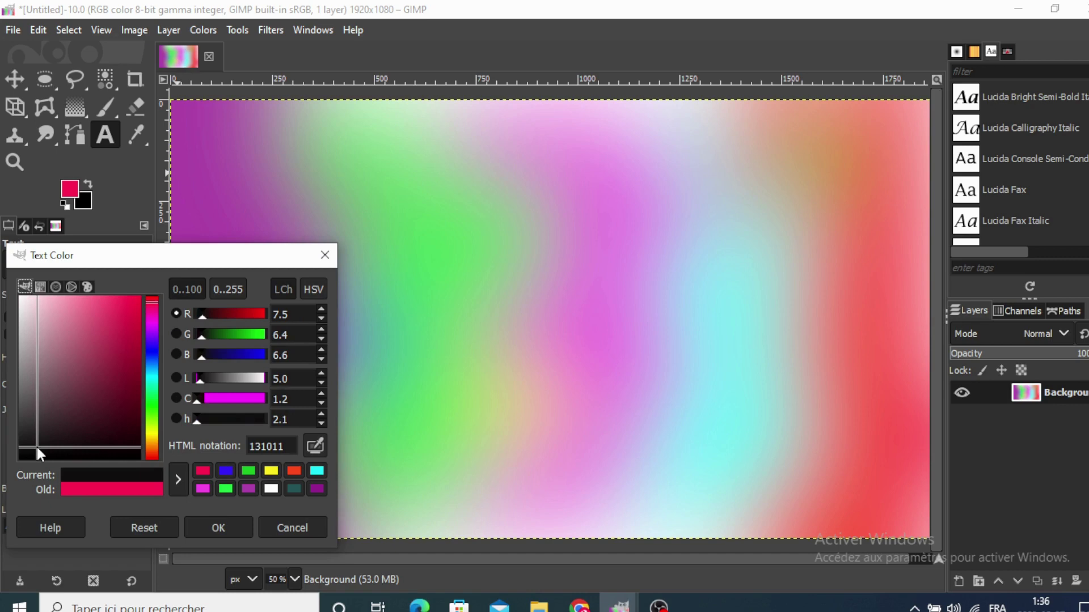
pyautogui.click(271, 489)
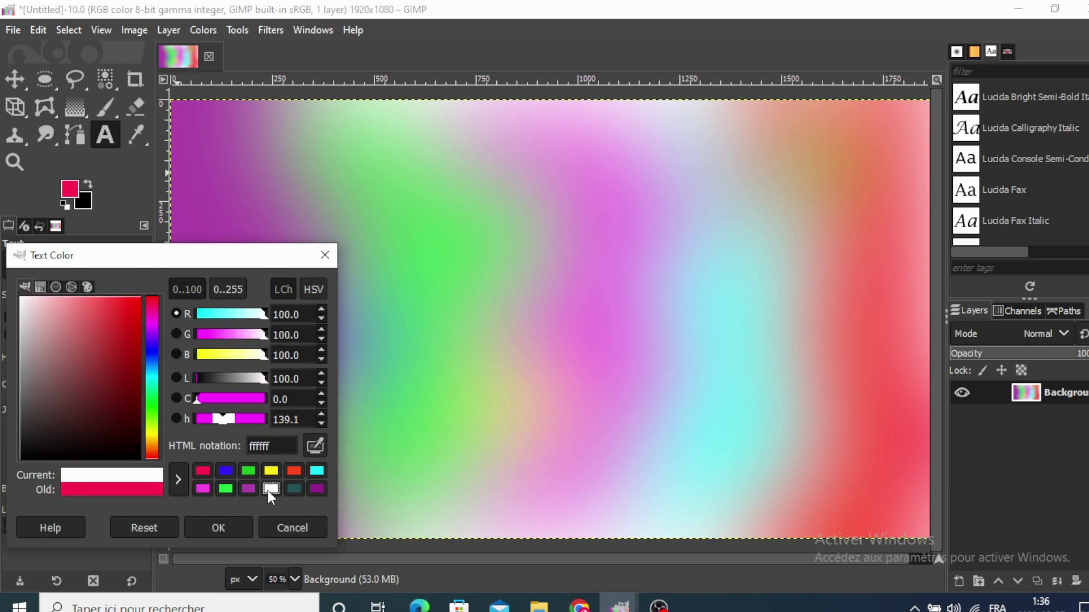
pyautogui.click(237, 531)
pyautogui.moveTo(258, 173)
pyautogui.mouseDown()
pyautogui.moveTo(554, 396)
pyautogui.moveTo(888, 432)
pyautogui.mouseUp()
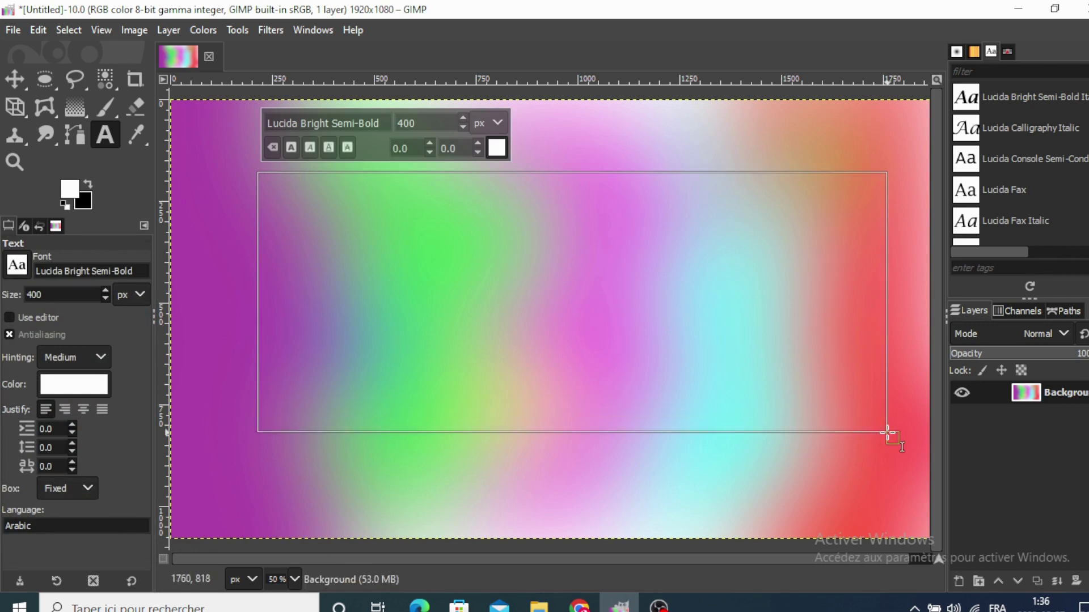
# - Type 'GIMP' in capitals and shift the text layer right toward the centre
pyautogui.write('g')
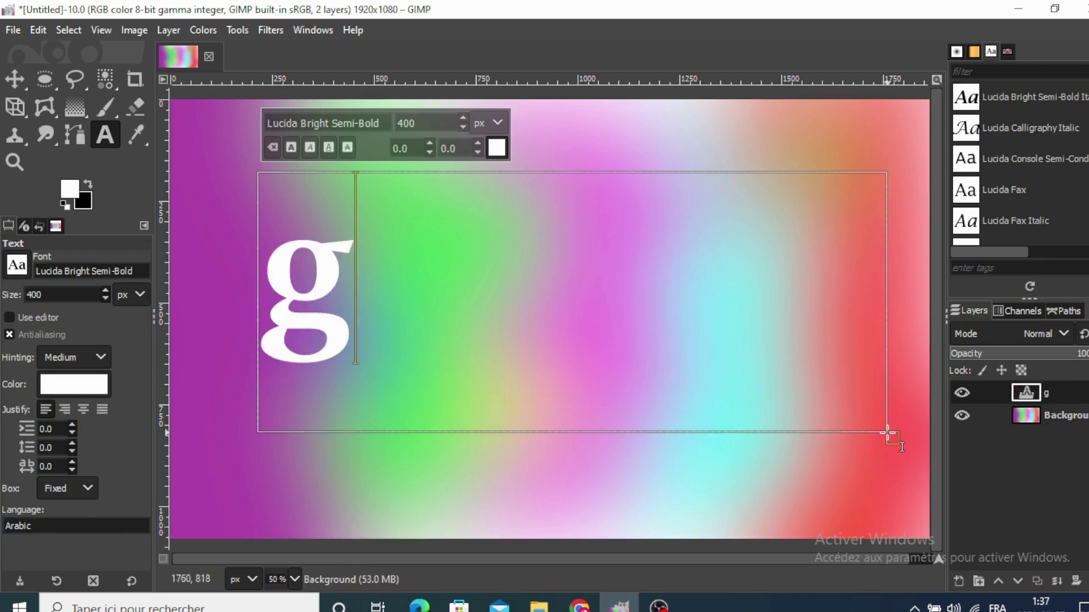
pyautogui.write('imp')
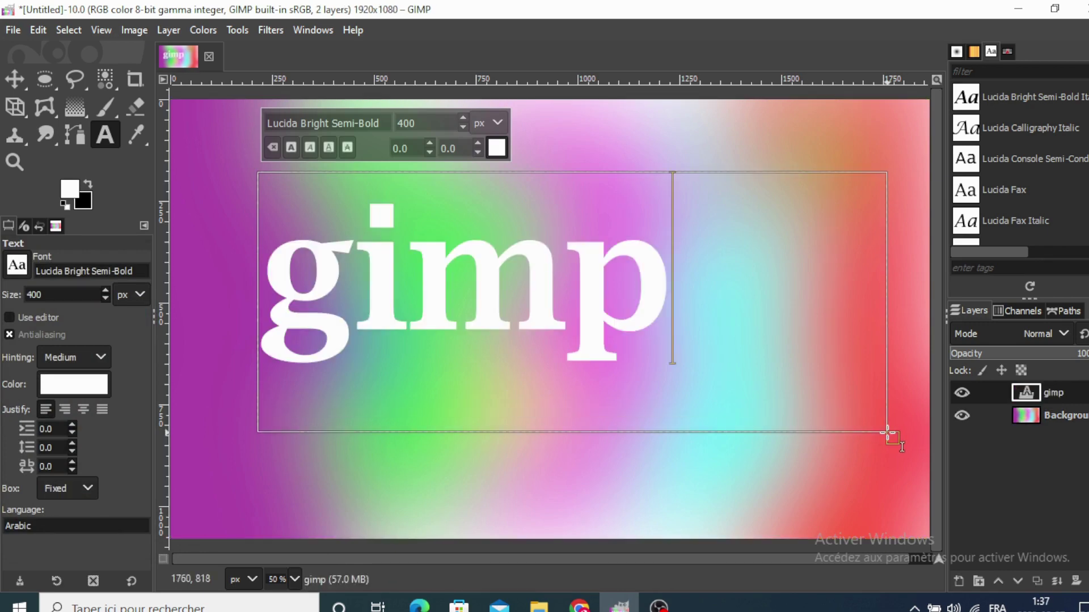
pyautogui.press('BackSpace')
pyautogui.press('BackSpace')
pyautogui.press('BackSpace')
pyautogui.press('BackSpace')
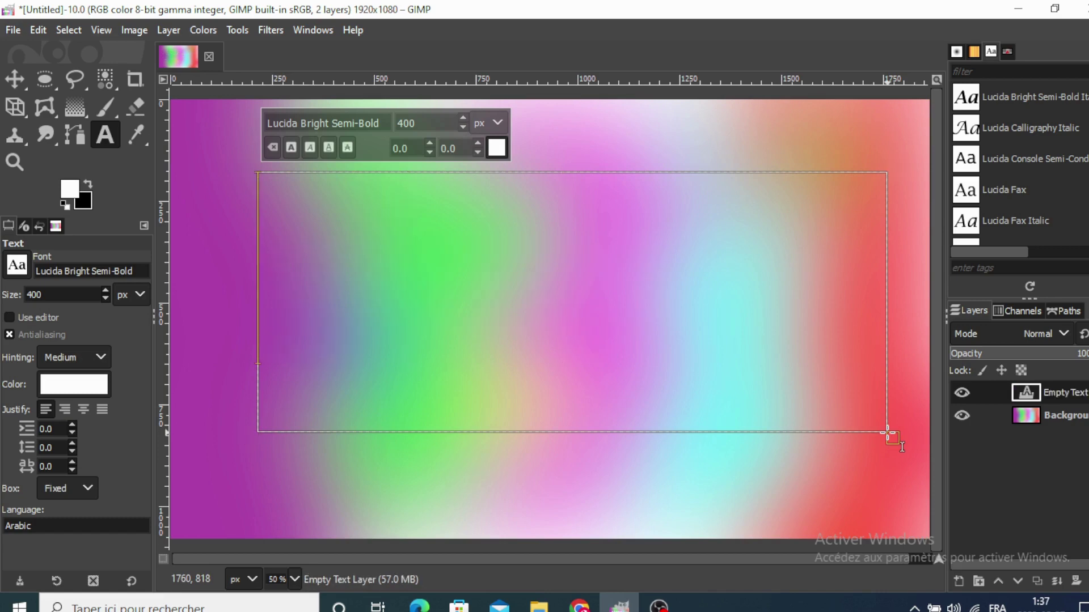
pyautogui.write('GIMP')
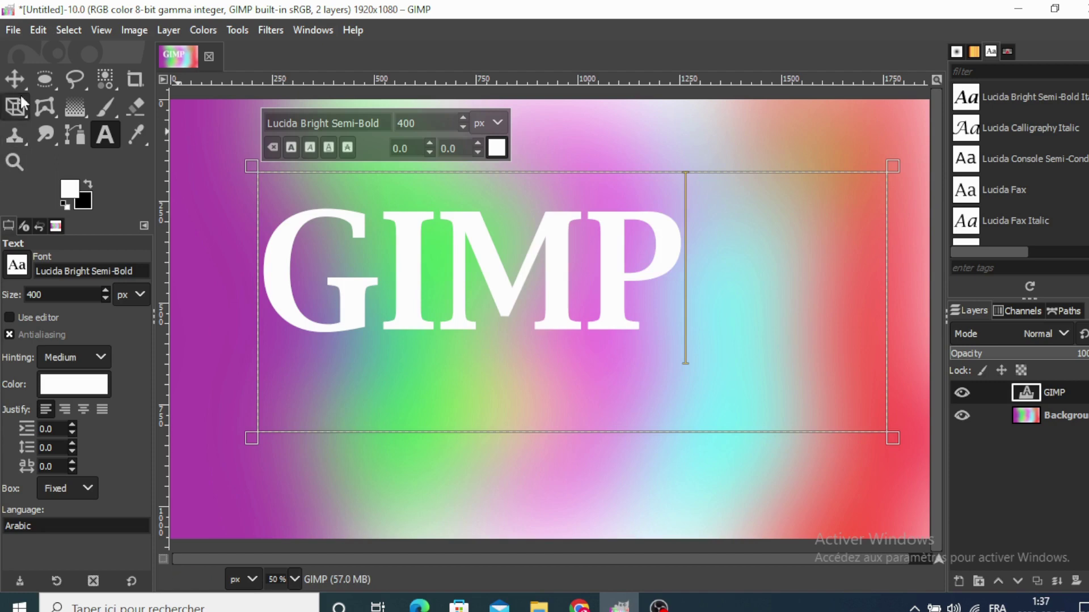
pyautogui.click(15, 79)
pyautogui.moveTo(415, 281)
pyautogui.mouseDown()
pyautogui.moveTo(531, 277)
pyautogui.moveTo(512, 278)
pyautogui.mouseUp()
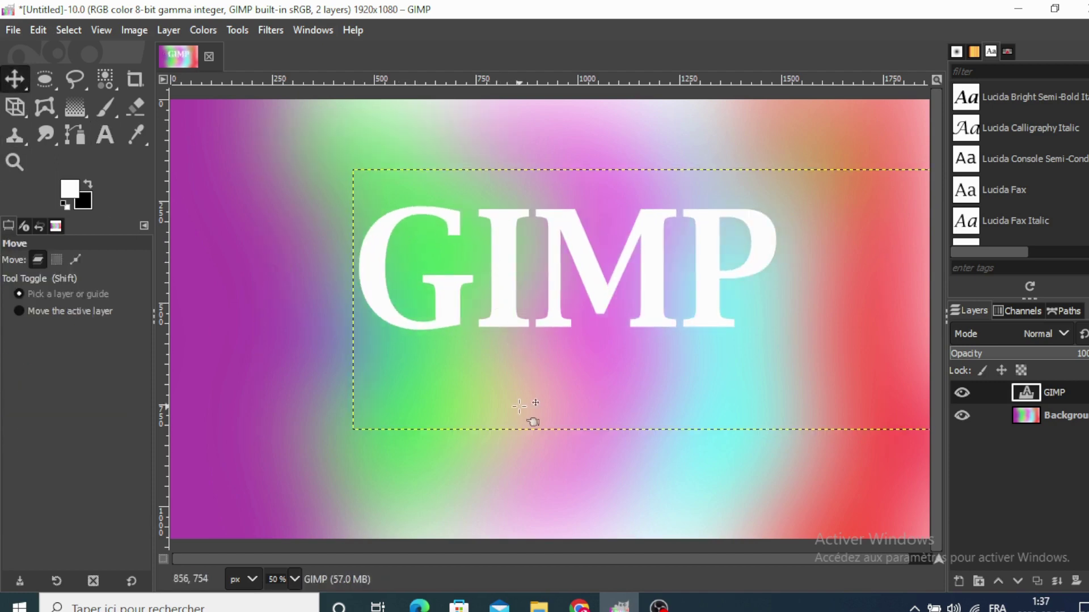